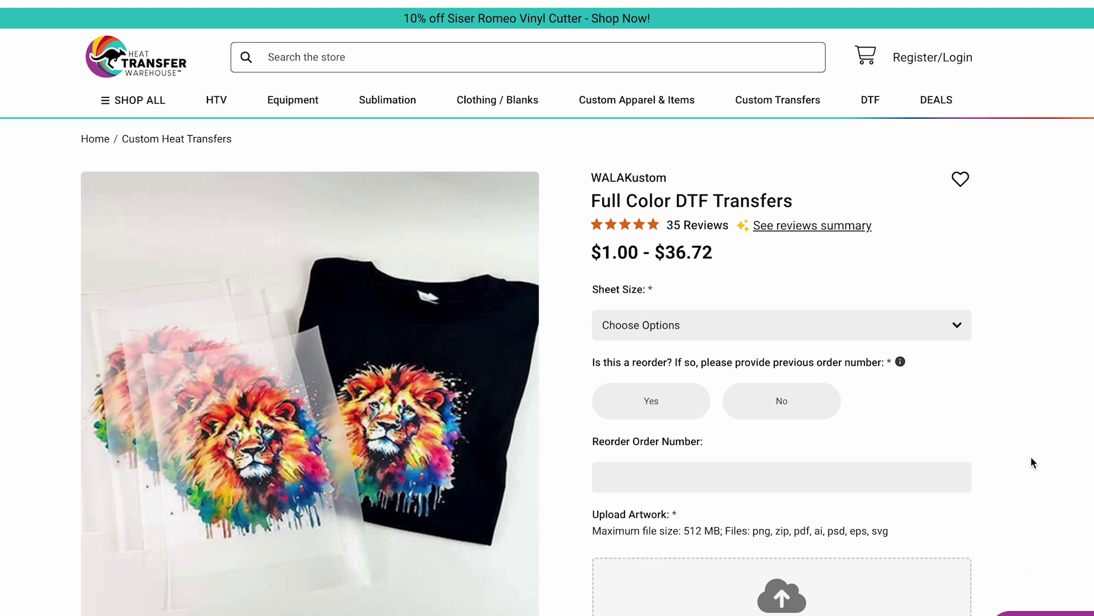
Review the available sheet sizes, order options and product description for the Full Color DTF Transfers
left_click(923, 330)
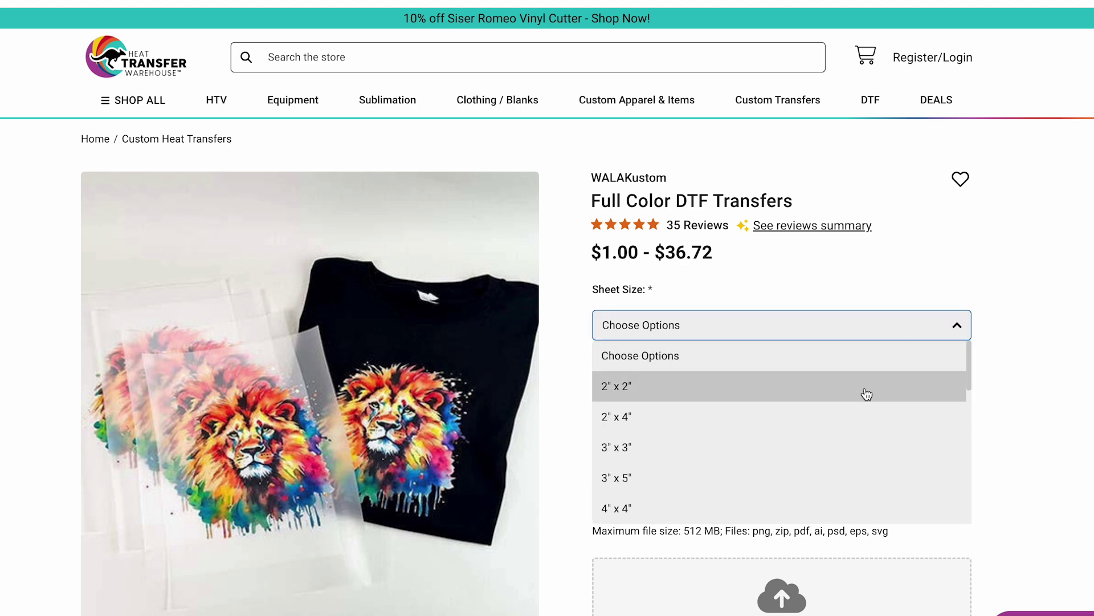
scroll(806, 448, "down", 3)
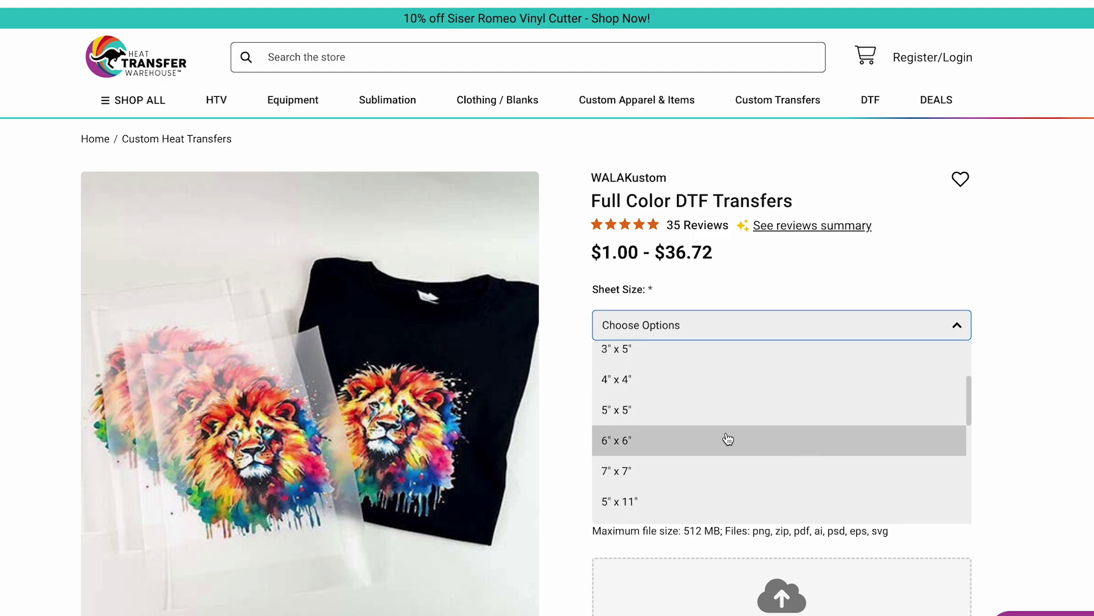
scroll(309, 473, "down", 1)
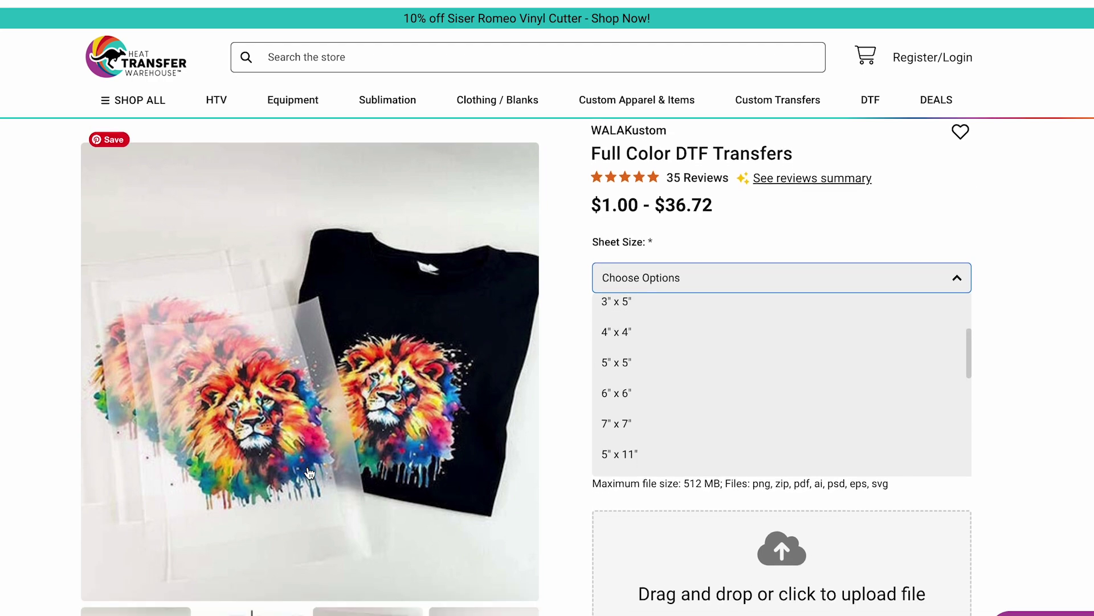
scroll(309, 474, "down", 5)
scroll(1070, 406, "down", 1)
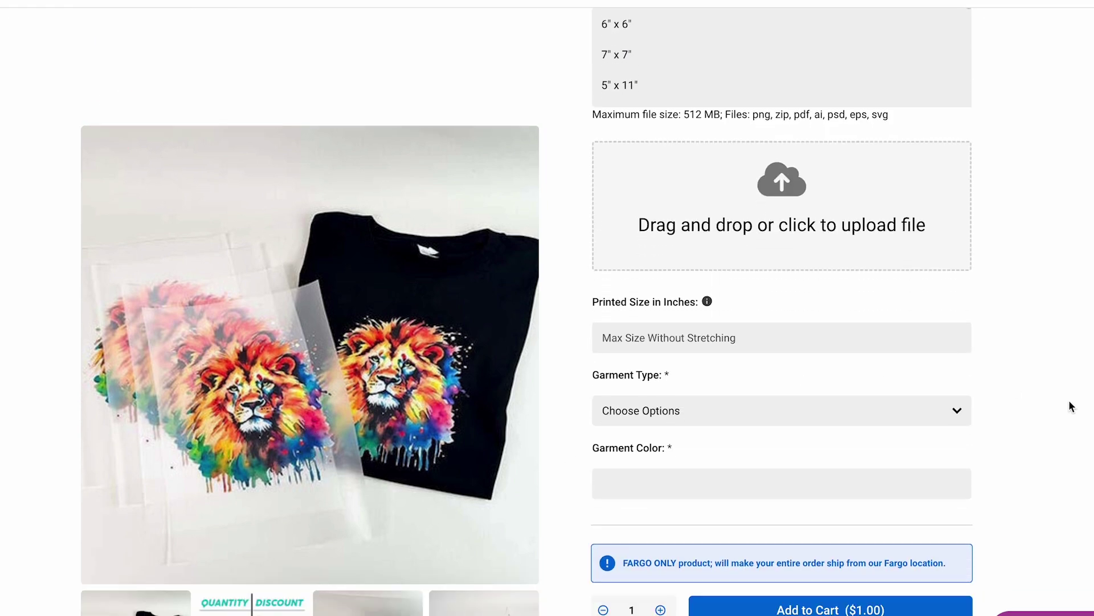
scroll(1070, 405, "down", 7)
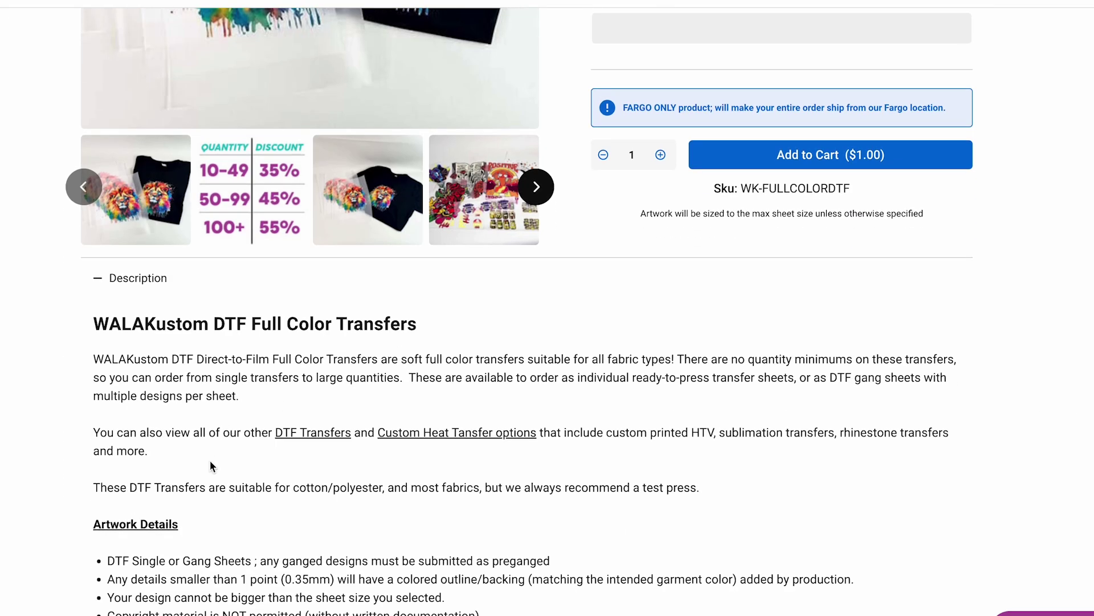
scroll(212, 467, "down", 1)
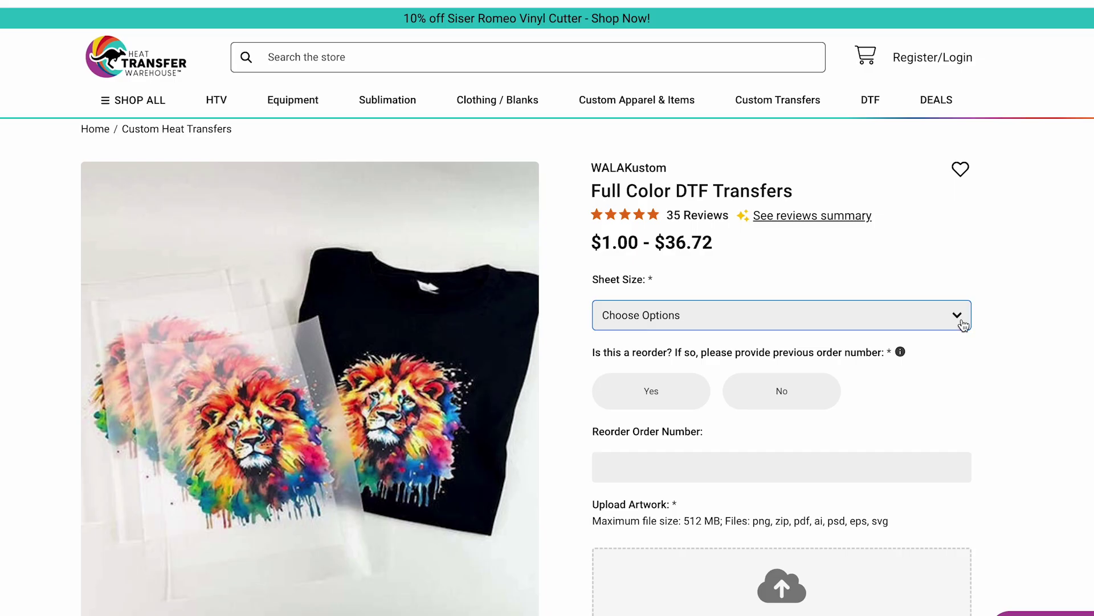
Choose the 12" x 17" sheet size for the Full Color DTF Transfers
left_click(961, 318)
scroll(838, 427, "down", 4)
scroll(839, 427, "down", 3)
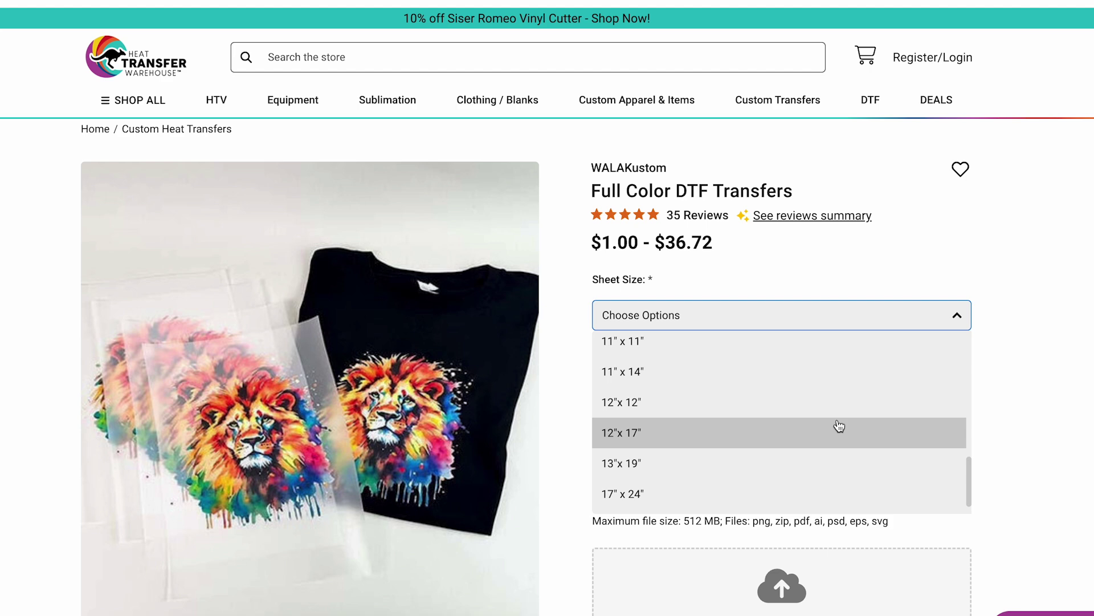
left_click(734, 433)
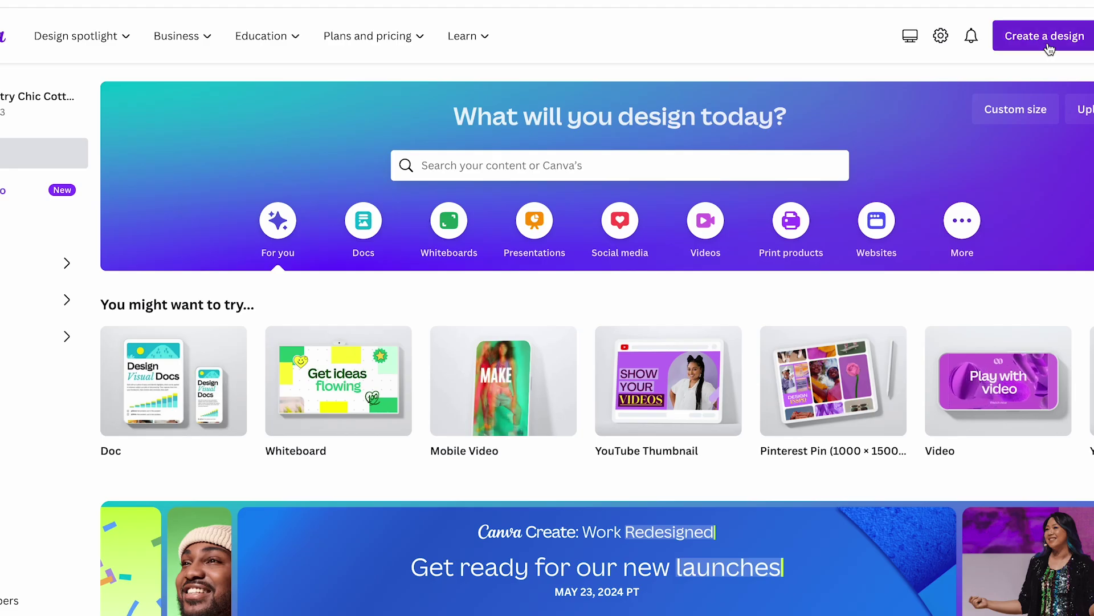
Create a new custom-size Canva design 12 in wide and 17 in high
left_click(1052, 46)
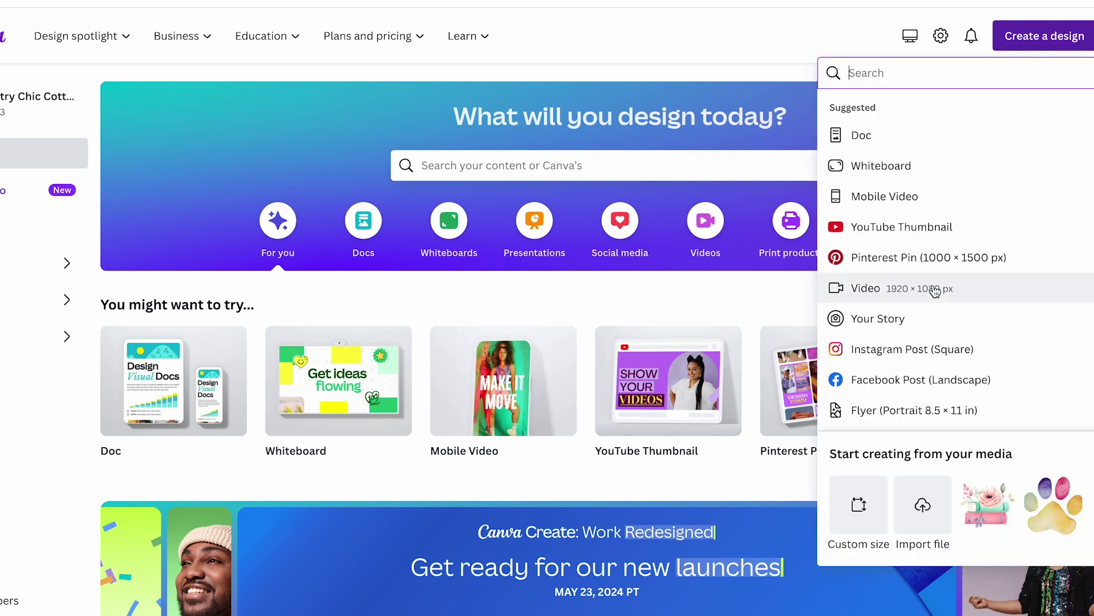
left_click(858, 504)
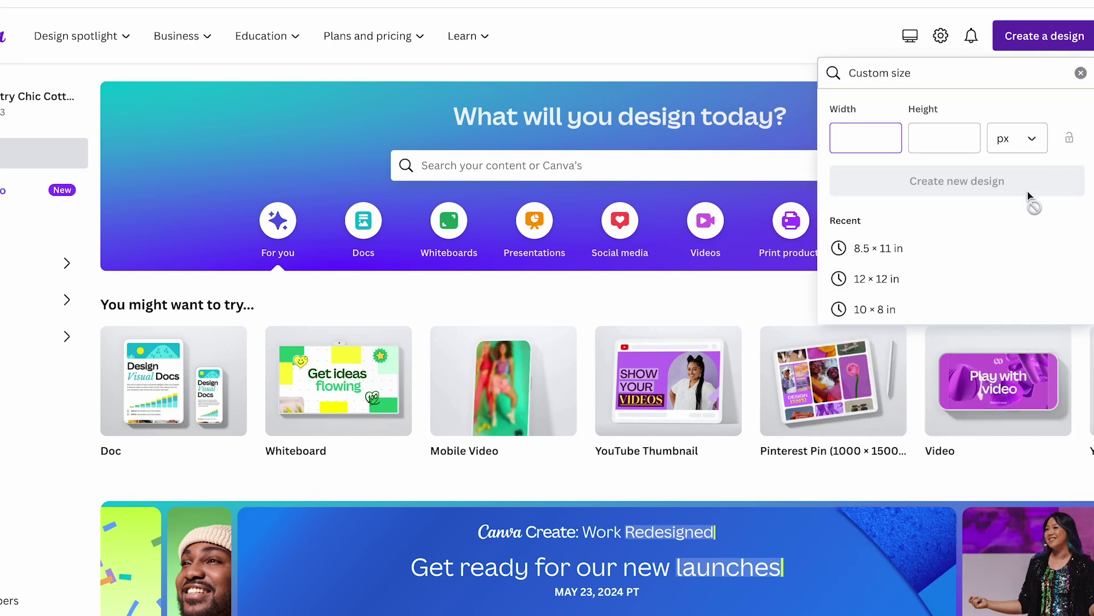
left_click(1017, 138)
left_click(975, 211)
left_click(883, 146)
type("12")
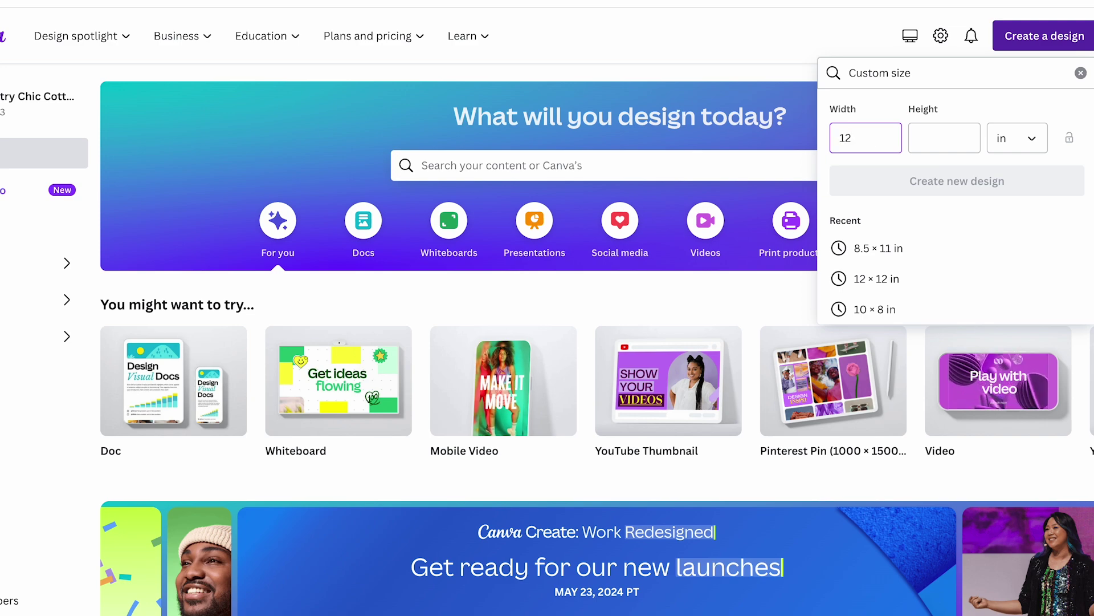
left_click(942, 138)
type("17")
left_click(941, 183)
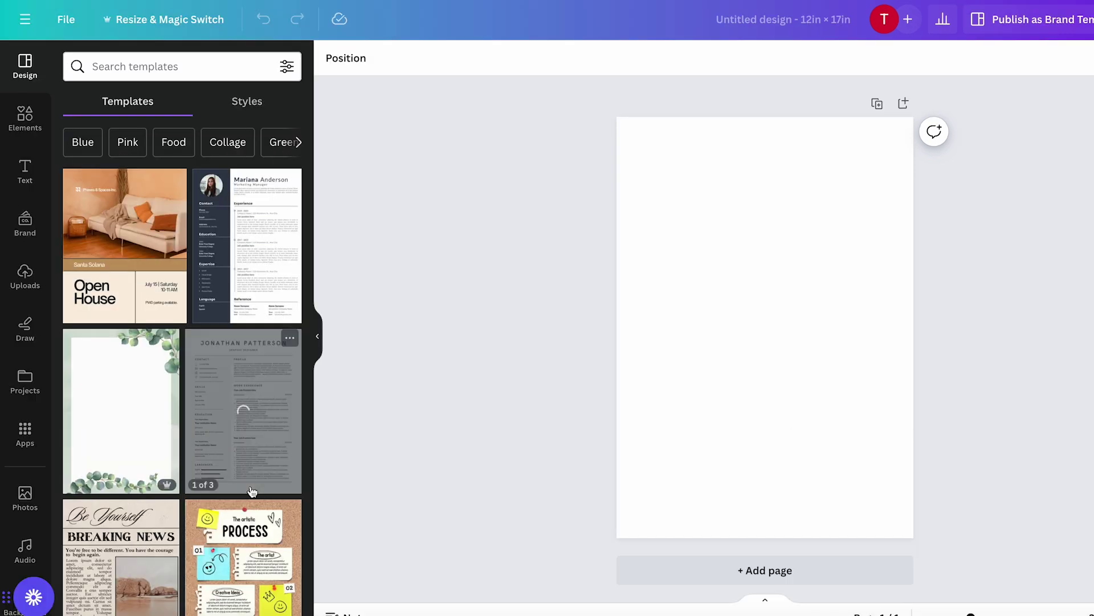
Add the uploaded bookshelf image to the page, move it near the upper-left corner and shrink it to about 8.5 in square
left_click(24, 278)
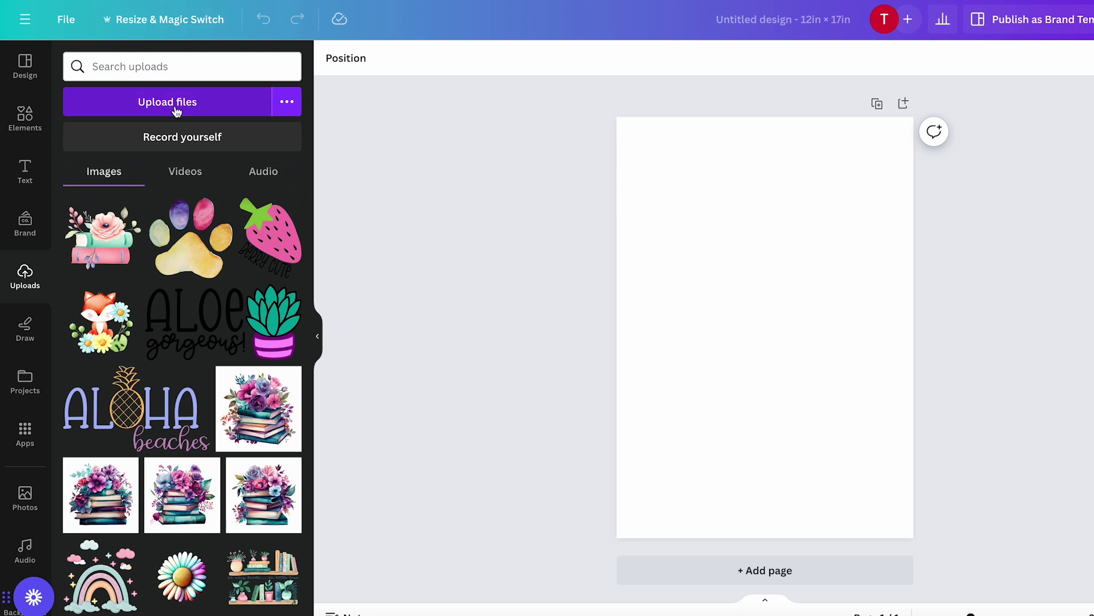
left_click(268, 572)
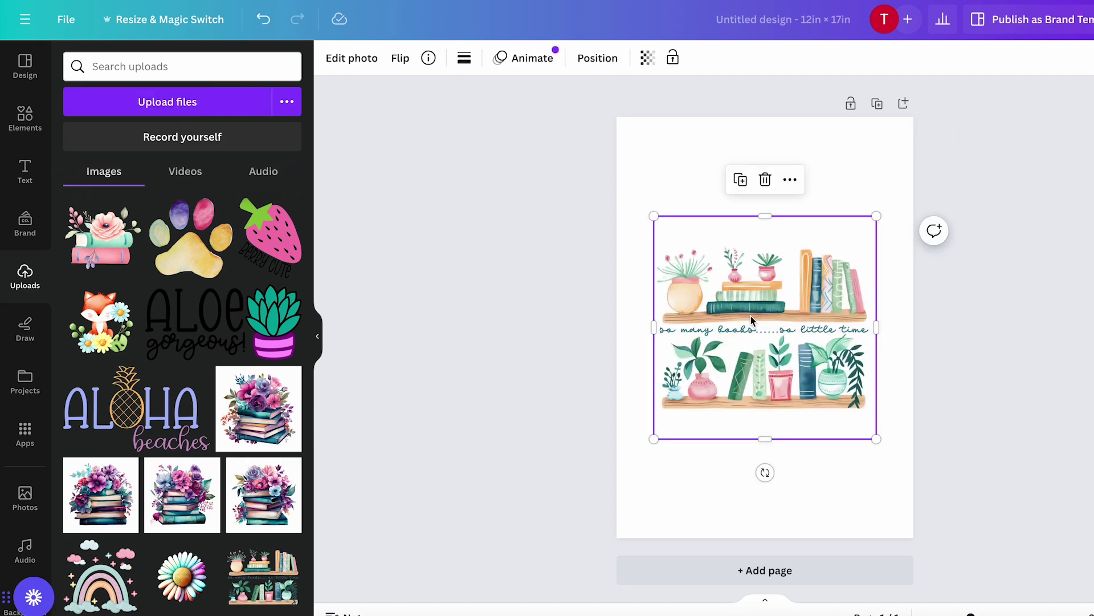
left_click_drag(740, 307, 720, 223)
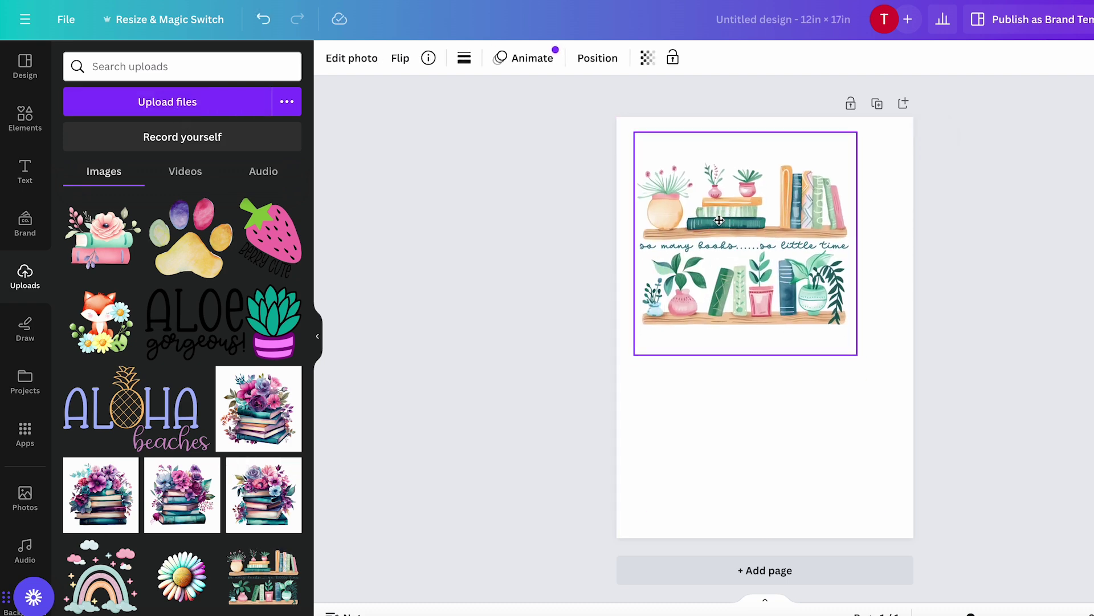
left_click_drag(857, 354, 845, 341)
Lock the bookshelf image's aspect ratio and set its width and height to 8 in
left_click(596, 59)
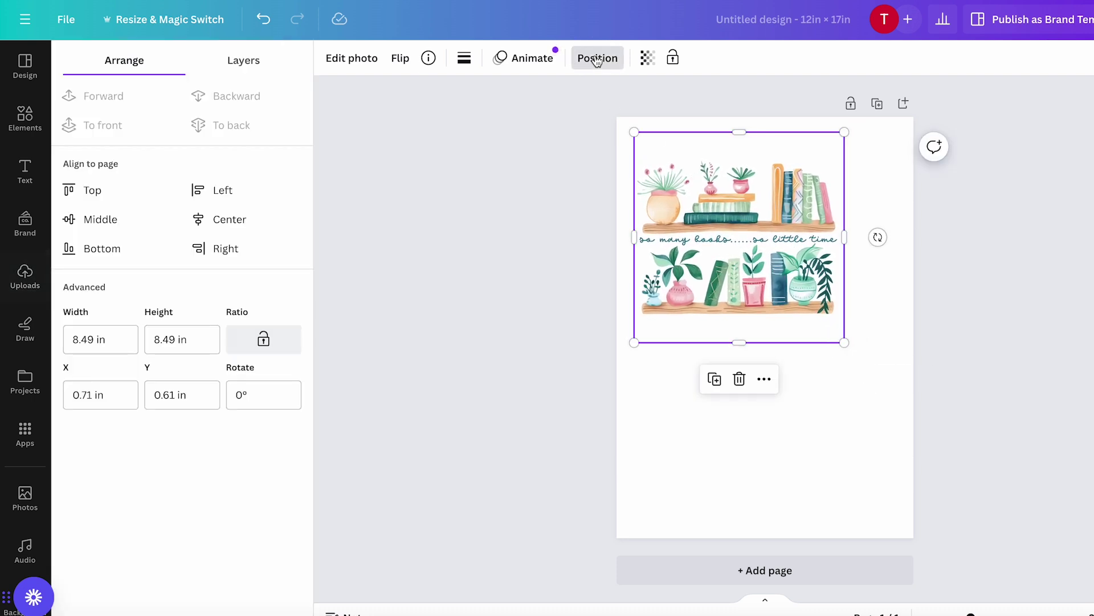
left_click(263, 339)
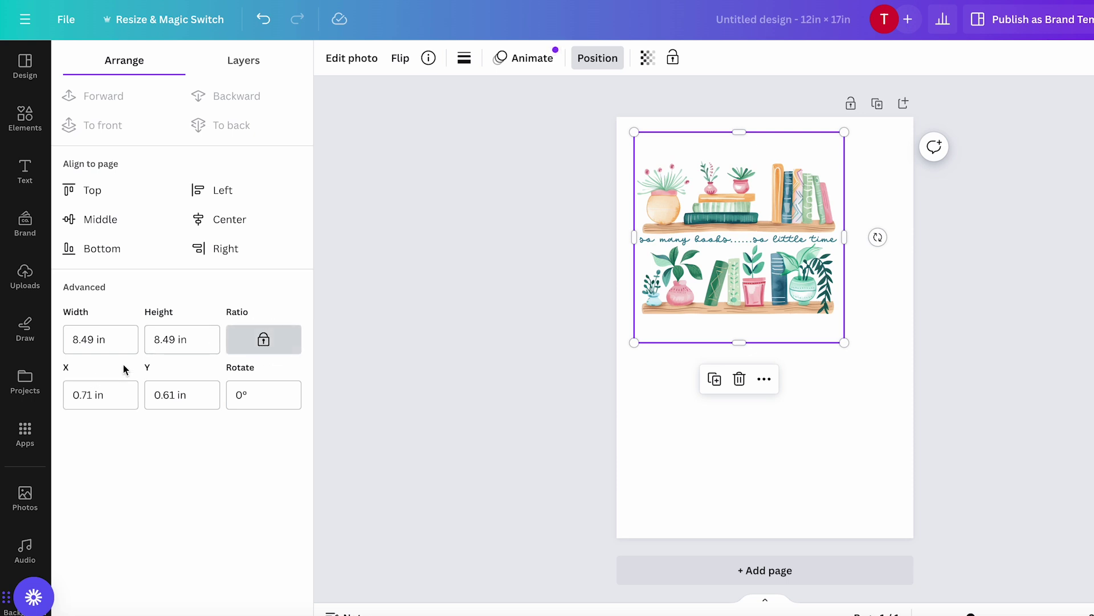
left_click(112, 338)
type("8")
key("Tab")
type("8")
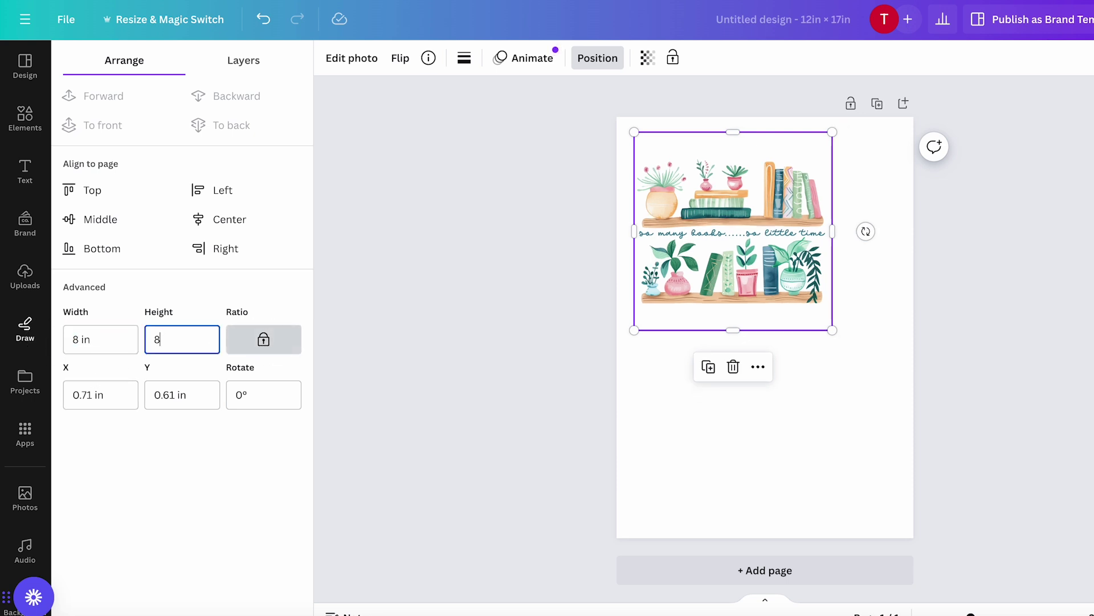
key("Escape")
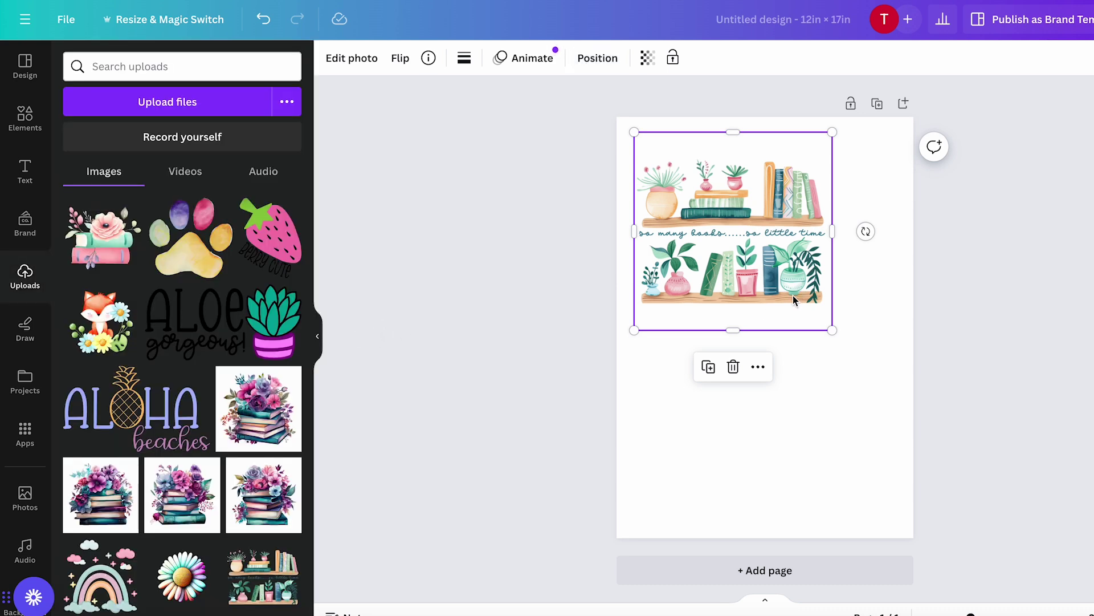
Crop the empty margins on all four sides of the bookshelf image close to the artwork
left_click(921, 343)
left_click(742, 274)
left_click_drag(733, 330, 734, 309)
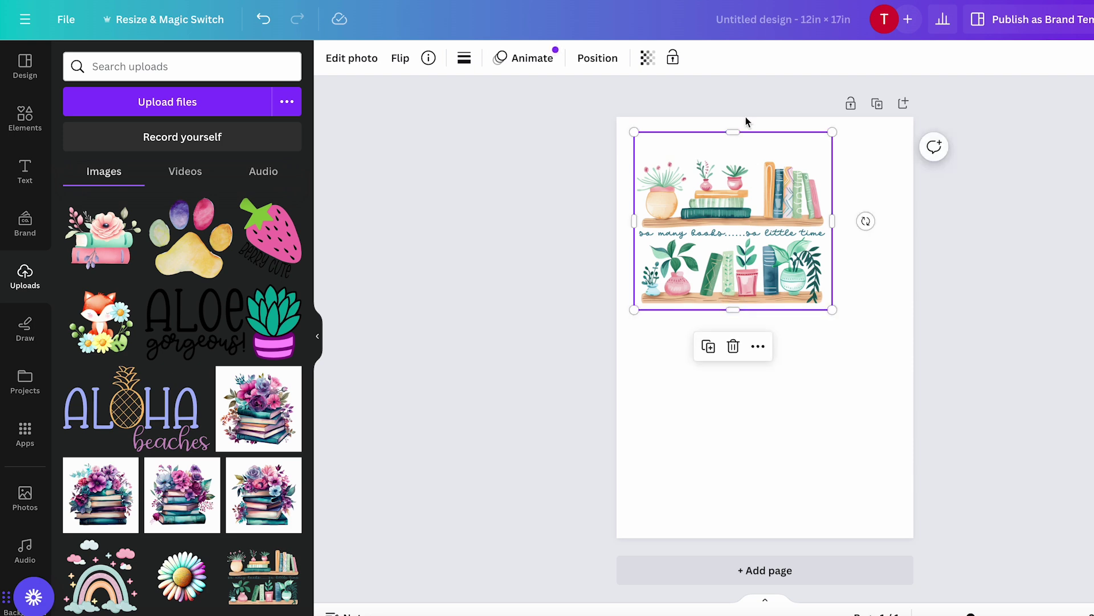
left_click_drag(734, 132, 733, 155)
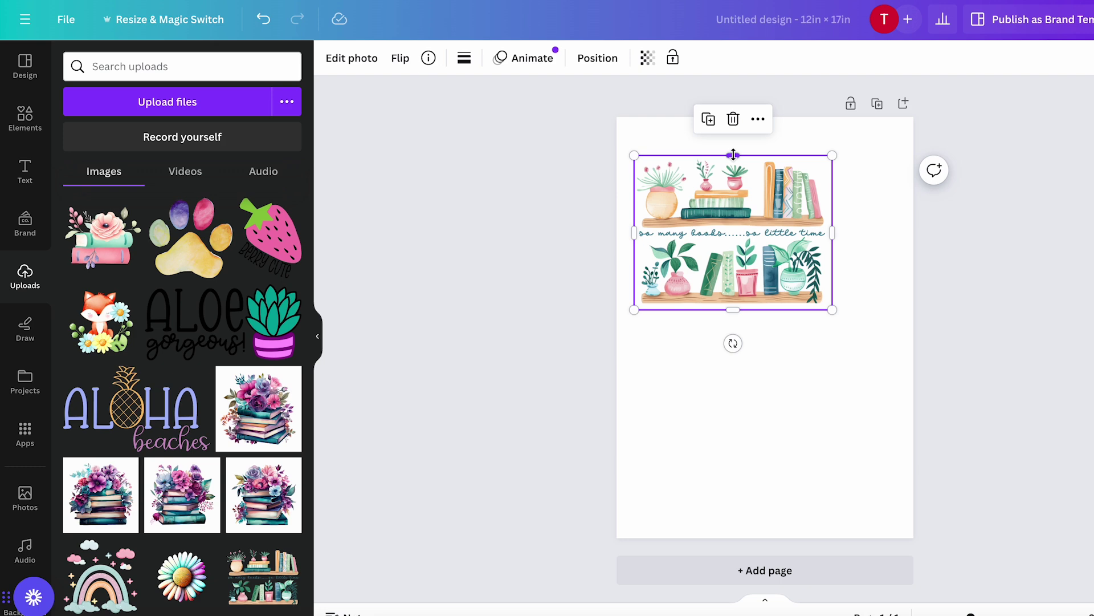
left_click_drag(833, 233, 830, 232)
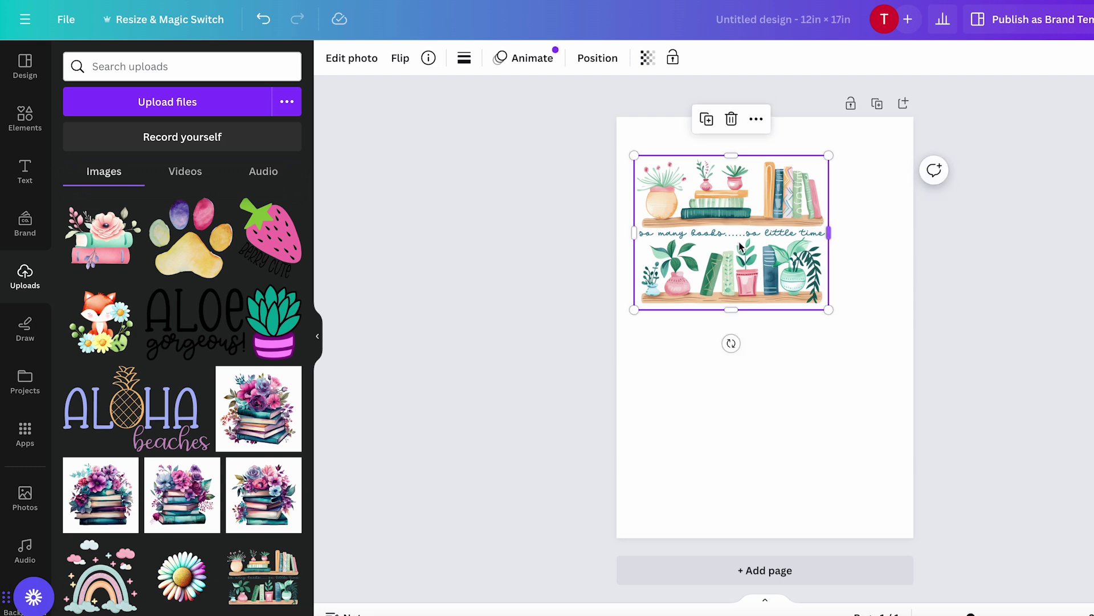
left_click_drag(633, 233, 634, 234)
left_click(693, 433)
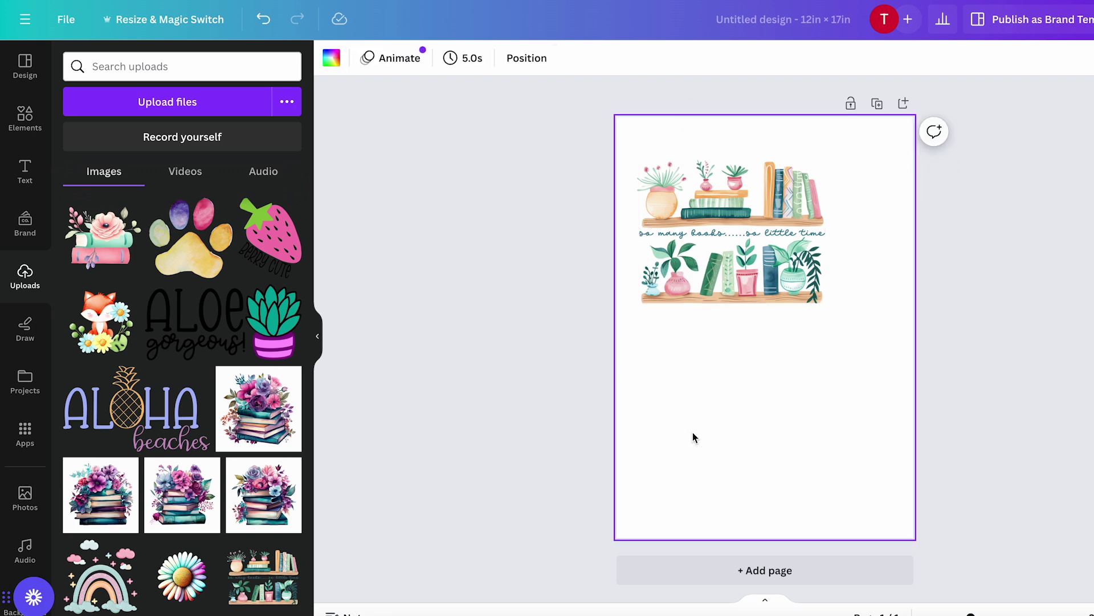
Enlarge the cropped bookshelf image slightly and move it toward the page's upper-left corner
left_click(732, 210)
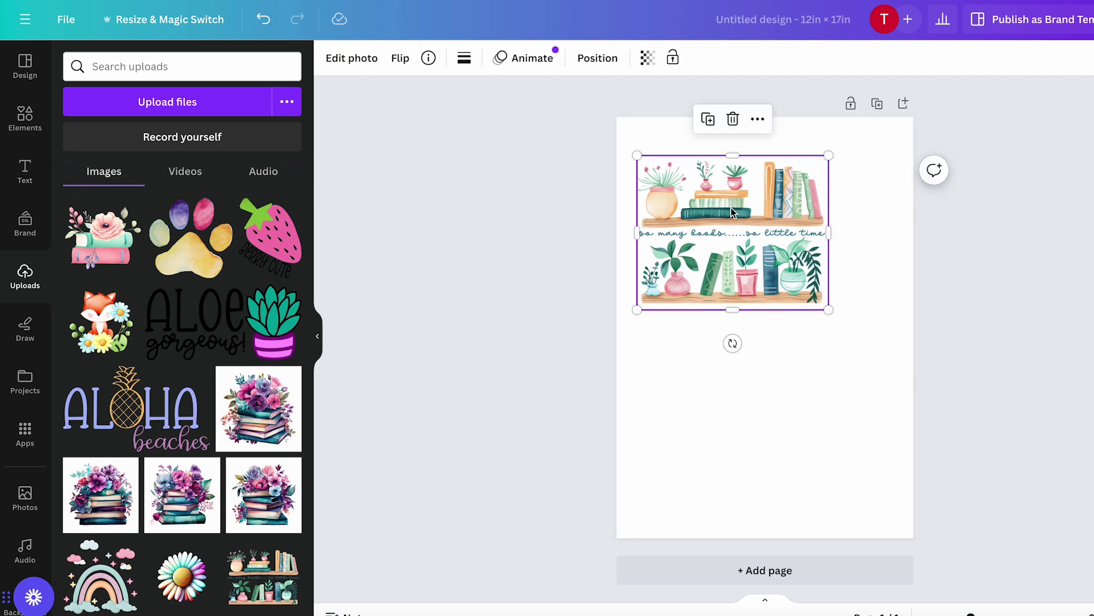
left_click_drag(829, 311, 835, 316)
left_click(837, 413)
left_click_drag(743, 206, 727, 170)
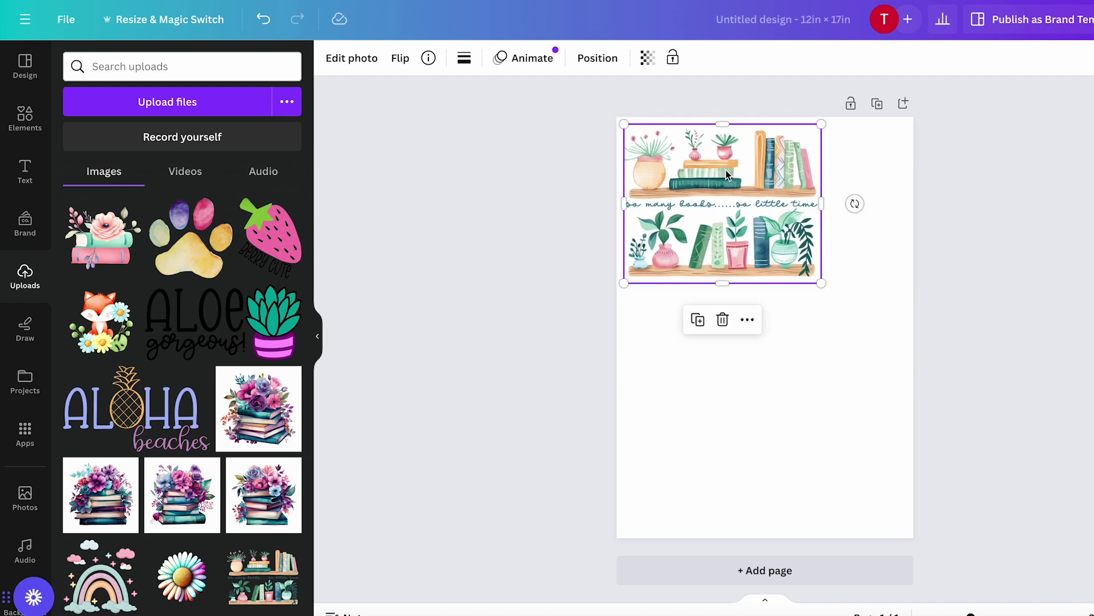
left_click(755, 415)
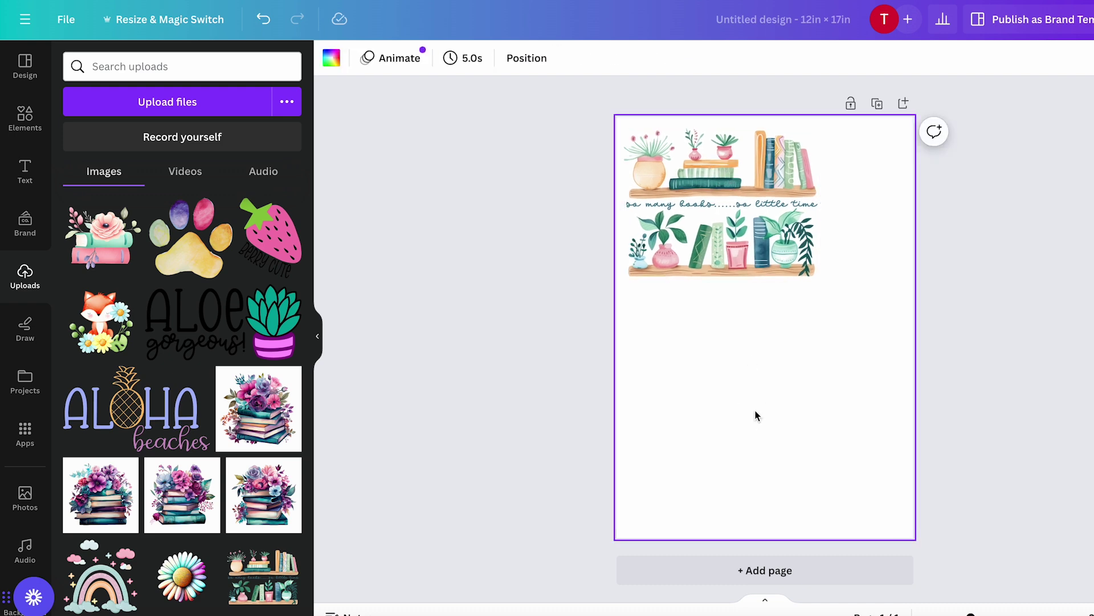
Try the bookshelf image against the page's left edge, undo that move and keep a small margin at the upper-left corner
left_click(718, 181)
left_click_drag(717, 181, 712, 175)
left_click(750, 386)
key("ctrl+z")
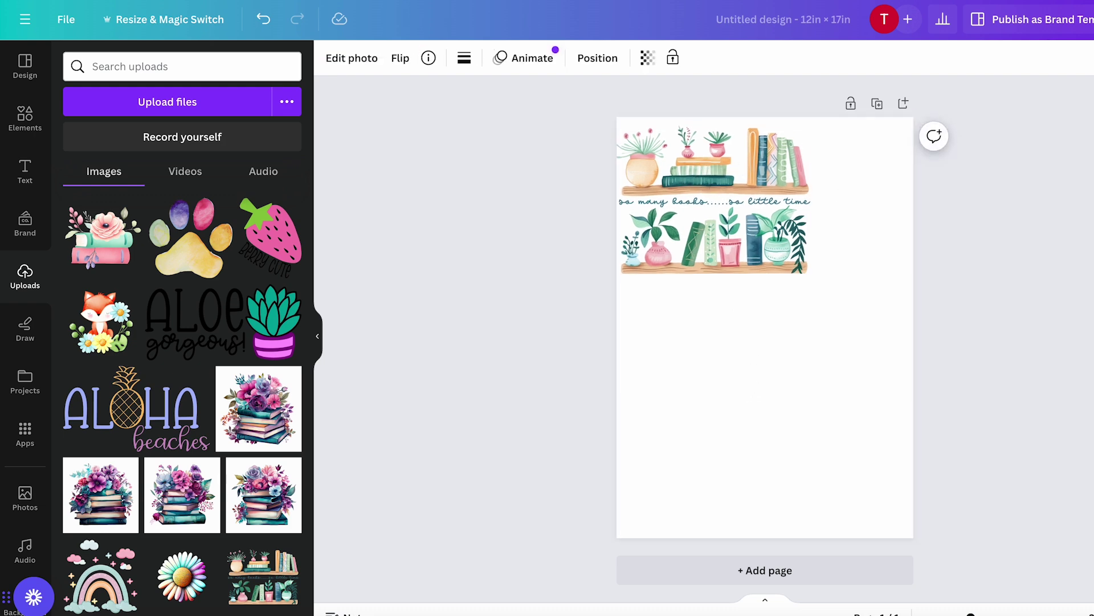
left_click(705, 170)
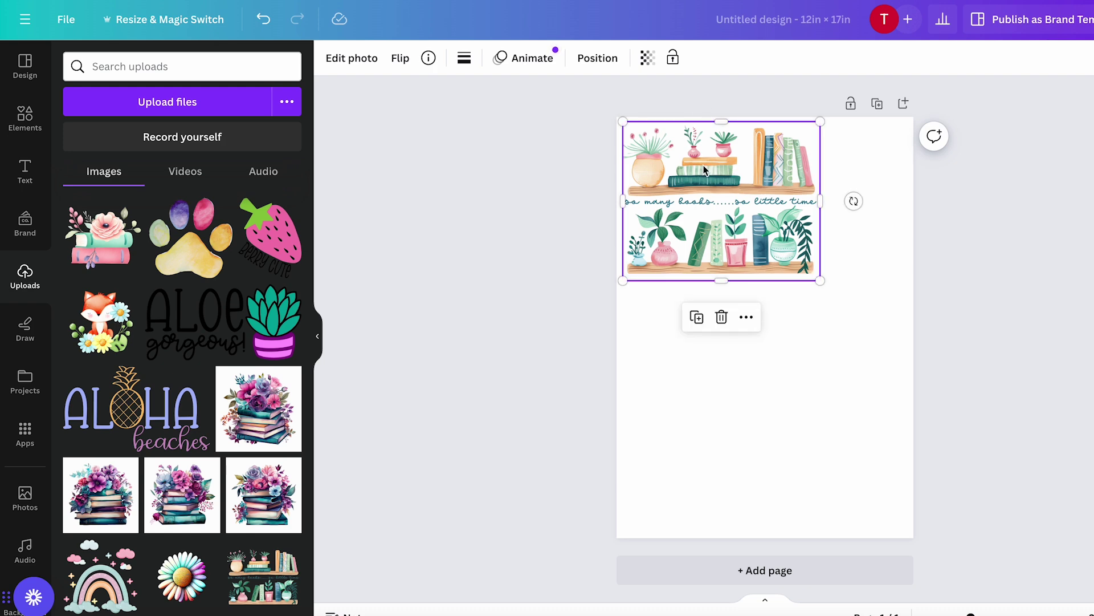
left_click(811, 335)
Duplicate the bookshelf image and place the copy directly below the original, aligned with it
left_click(757, 195)
left_click(698, 319)
left_click_drag(719, 202, 716, 351)
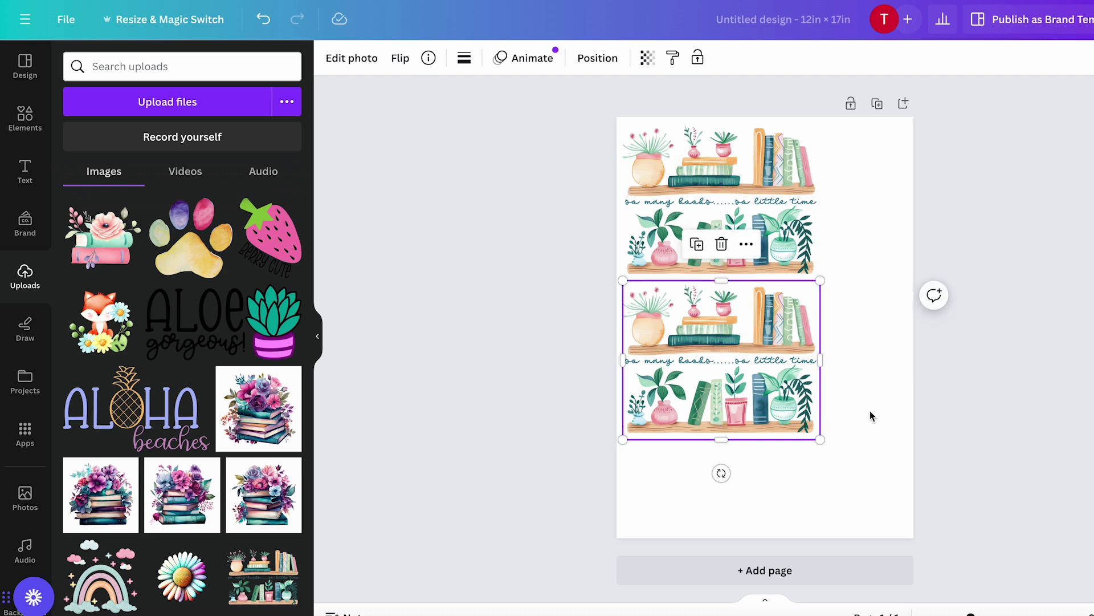
left_click(870, 410)
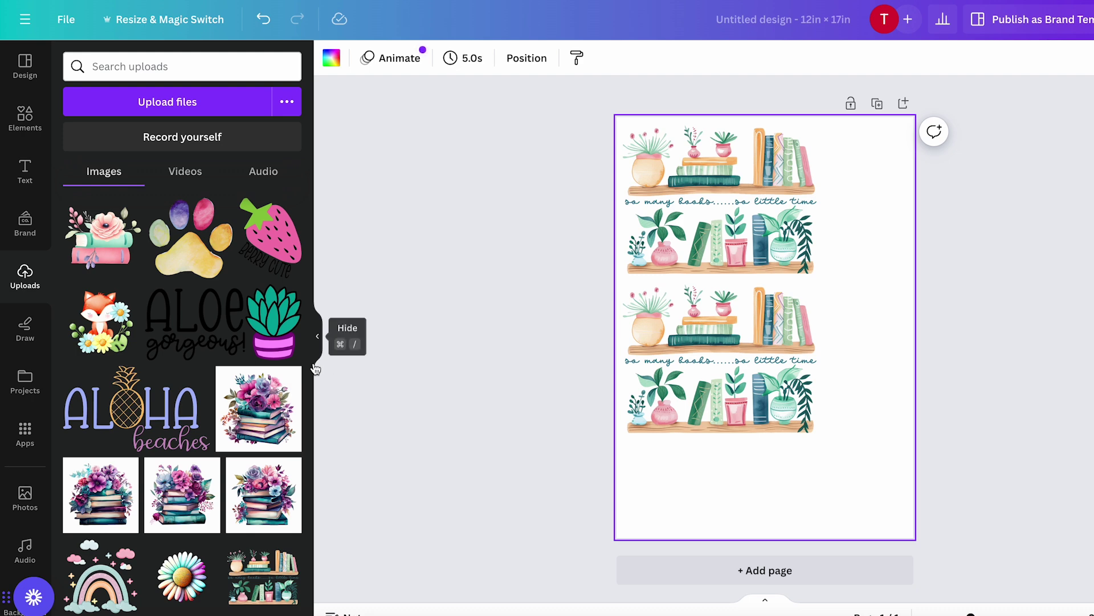
Add the uploaded watercolor paw print and shrink it to fit the page's upper-right corner beside the bookshelf image
scroll(204, 515, "down", 2)
scroll(204, 516, "up", 2)
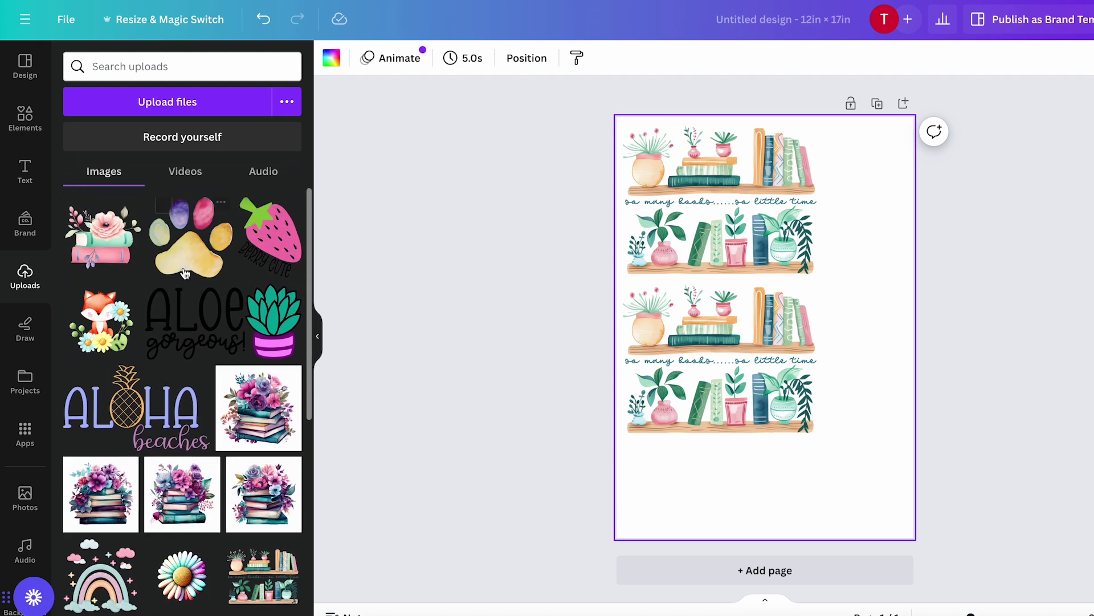
left_click(191, 236)
left_click_drag(779, 348, 805, 301)
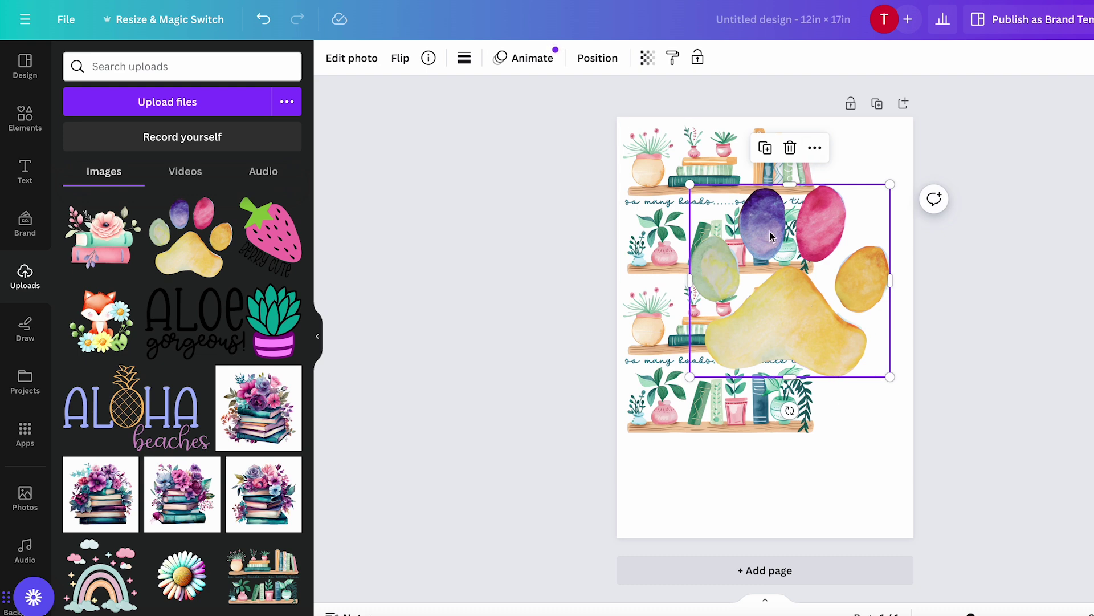
left_click_drag(689, 377, 866, 167)
left_click(881, 292)
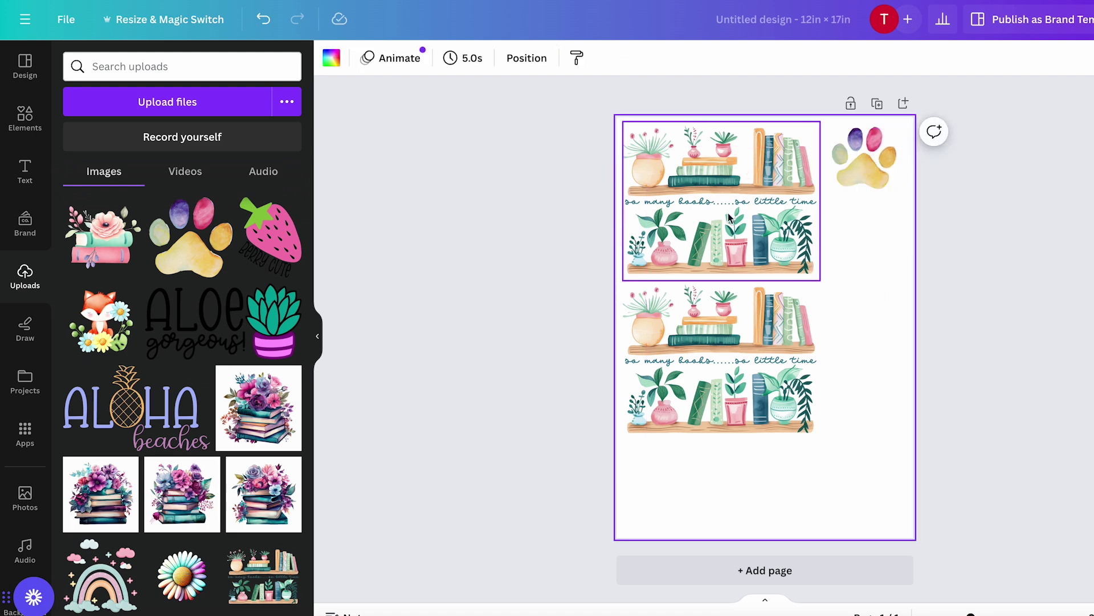
Duplicate the small paw print and place the copy directly beneath the original
left_click(864, 161)
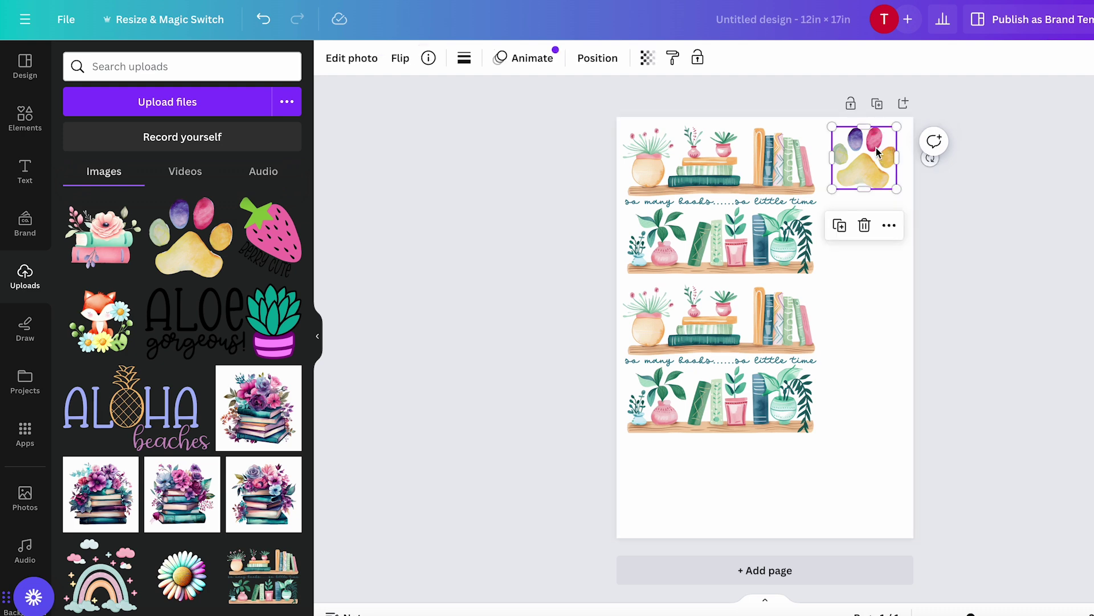
left_click(842, 227)
left_click_drag(872, 169, 872, 223)
left_click(880, 328)
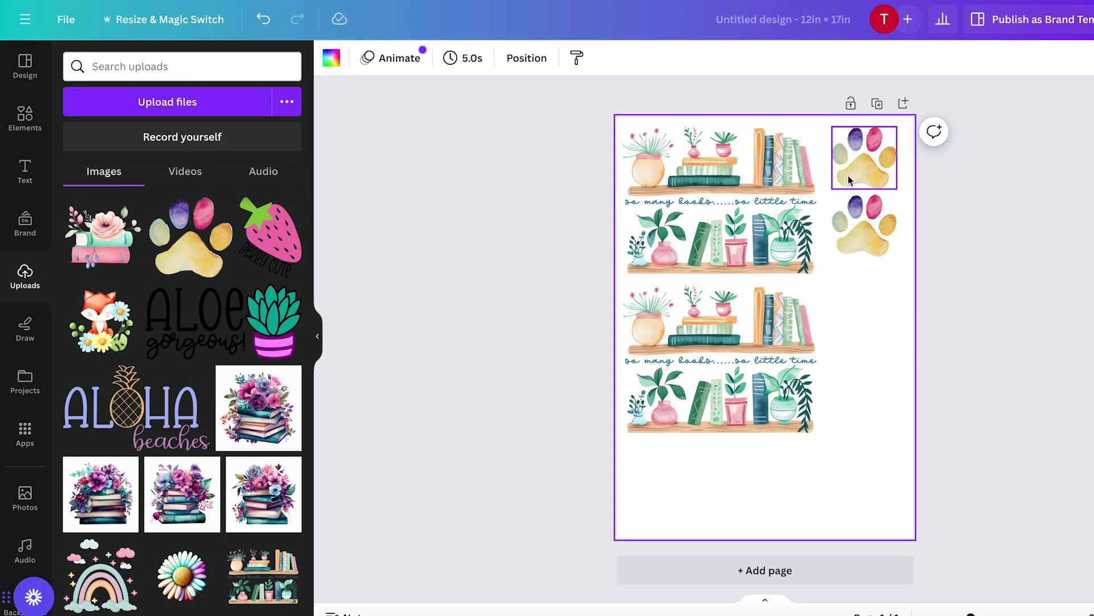
Stagger the two paw prints, shifting the upper one toward the page's right edge and the lower one slightly left
left_click(862, 236)
left_click_drag(862, 236, 862, 228)
left_click_drag(862, 174, 873, 178)
left_click(887, 331)
left_click_drag(876, 243, 874, 243)
left_click(914, 338)
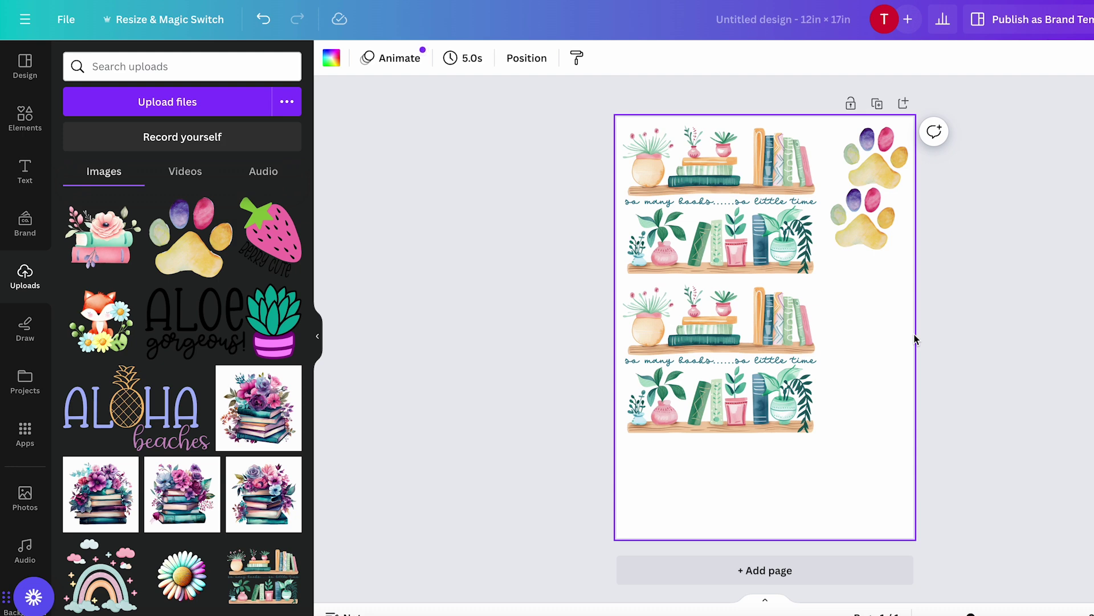
left_click_drag(868, 231, 863, 237)
left_click_drag(864, 232, 864, 234)
left_click(956, 299)
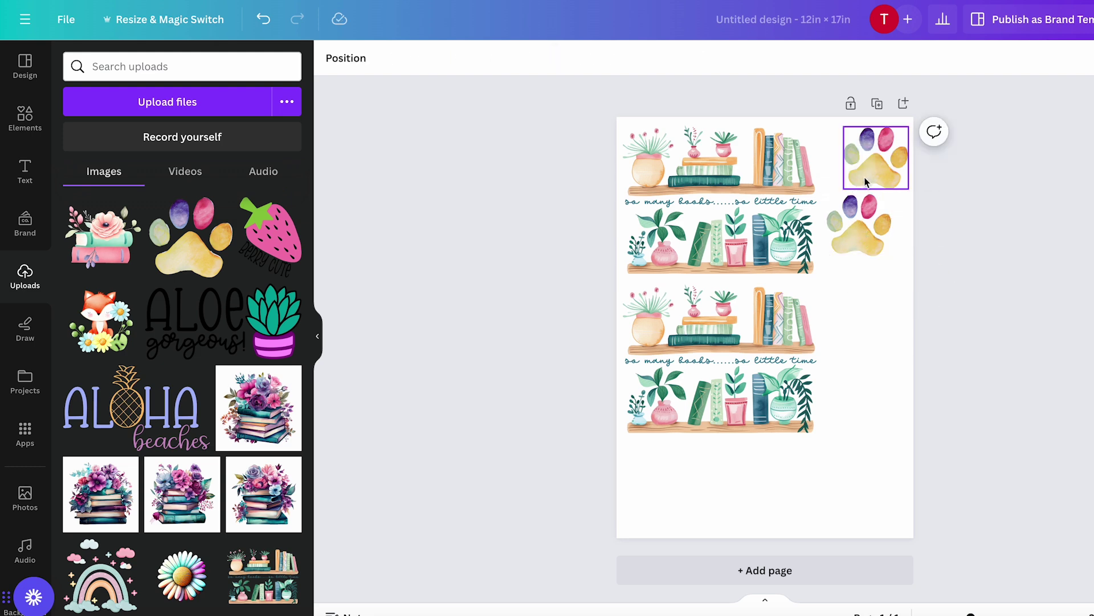
Move the upper paw print further into the page's upper-right corner and raise the lower one beneath it
left_click(874, 161)
left_click_drag(874, 161, 878, 158)
left_click(861, 242)
left_click_drag(861, 246, 859, 238)
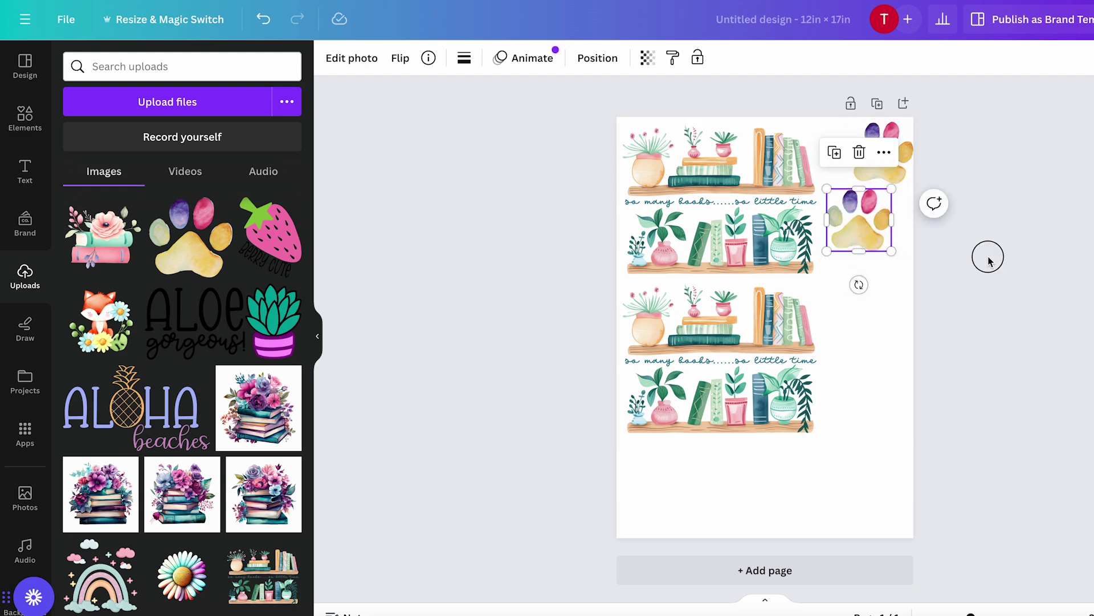
left_click(938, 264)
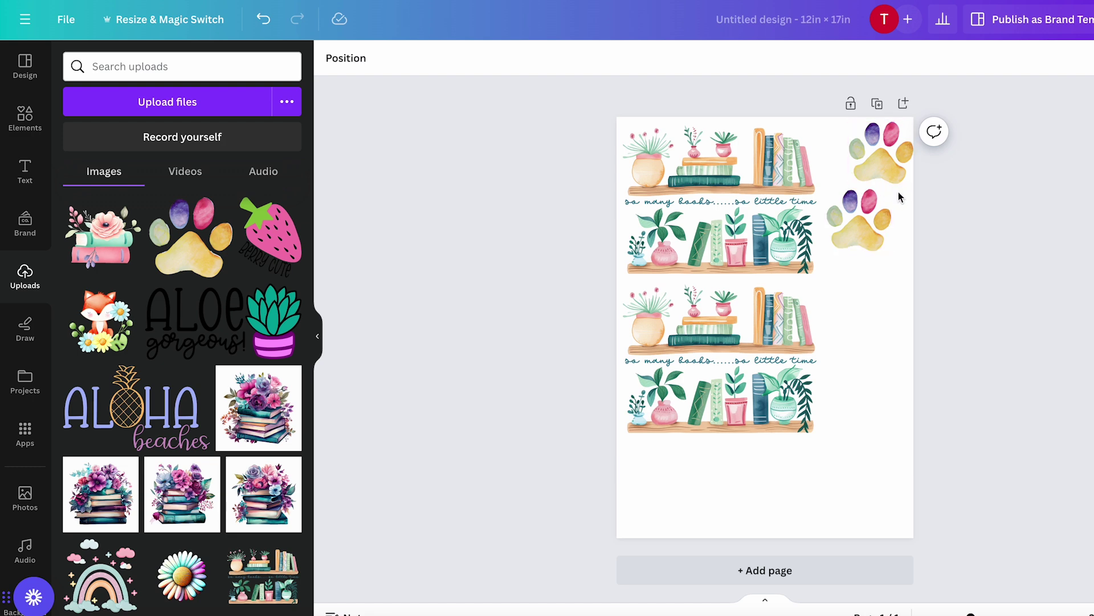
Add the uploaded "Aloe gorgeous!" design to the page and rotate it 90 degrees clockwise
left_click(211, 331)
left_click_drag(858, 372, 885, 386)
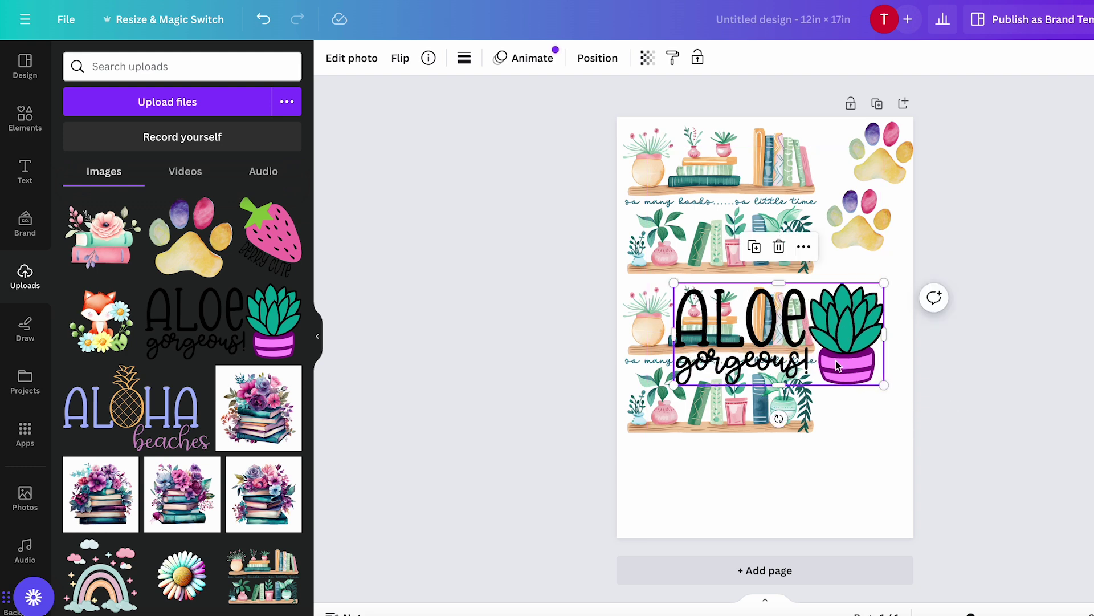
left_click(858, 327)
left_click_drag(858, 328, 865, 354)
left_click_drag(787, 445, 707, 362)
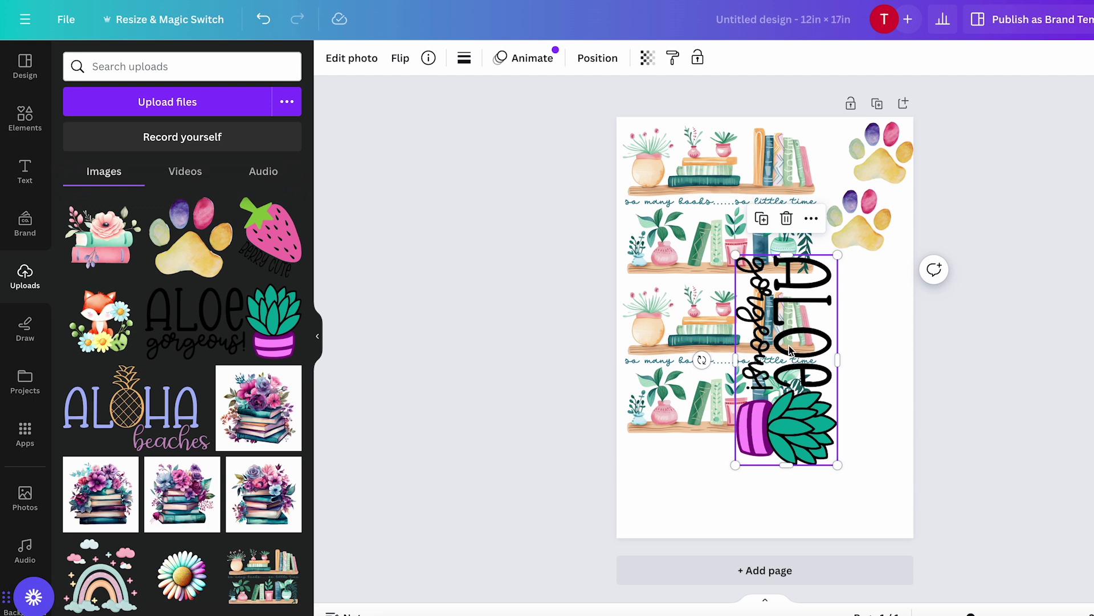
Place the rotated aloe design along the page's right edge below the paw prints and shrink it to clear the bookshelf image
left_click_drag(789, 349, 859, 354)
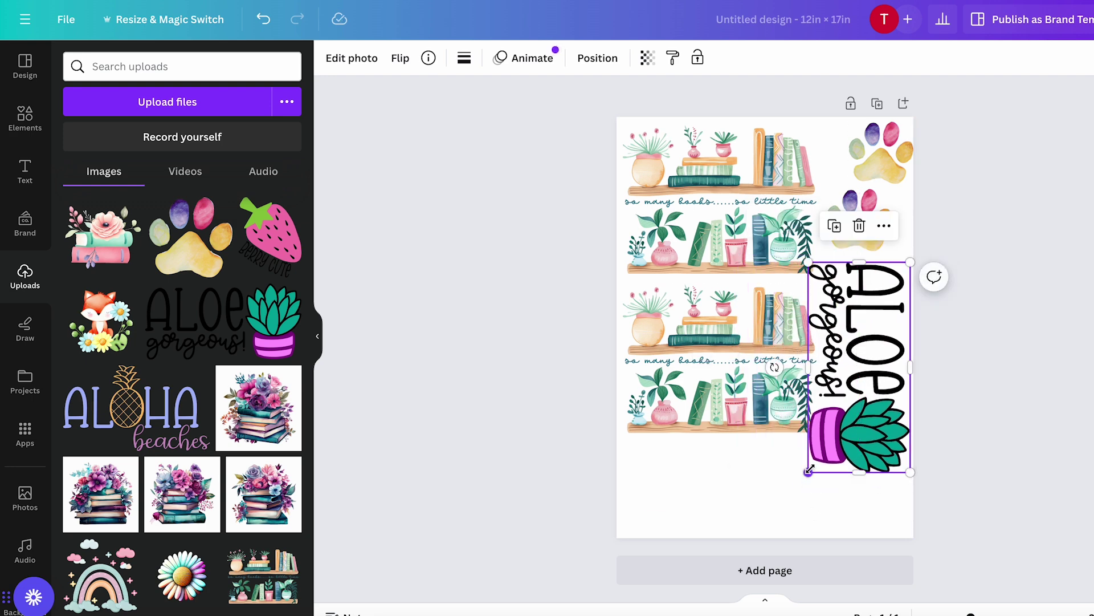
left_click_drag(809, 471, 827, 452)
left_click(857, 521)
left_click(858, 392)
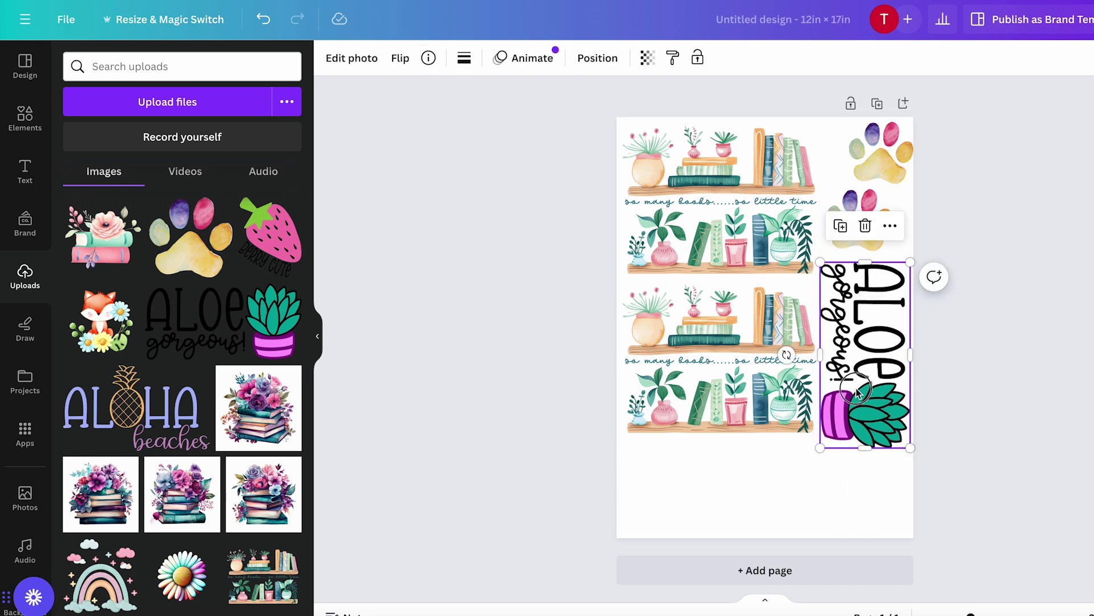
left_click(858, 491)
left_click(852, 377)
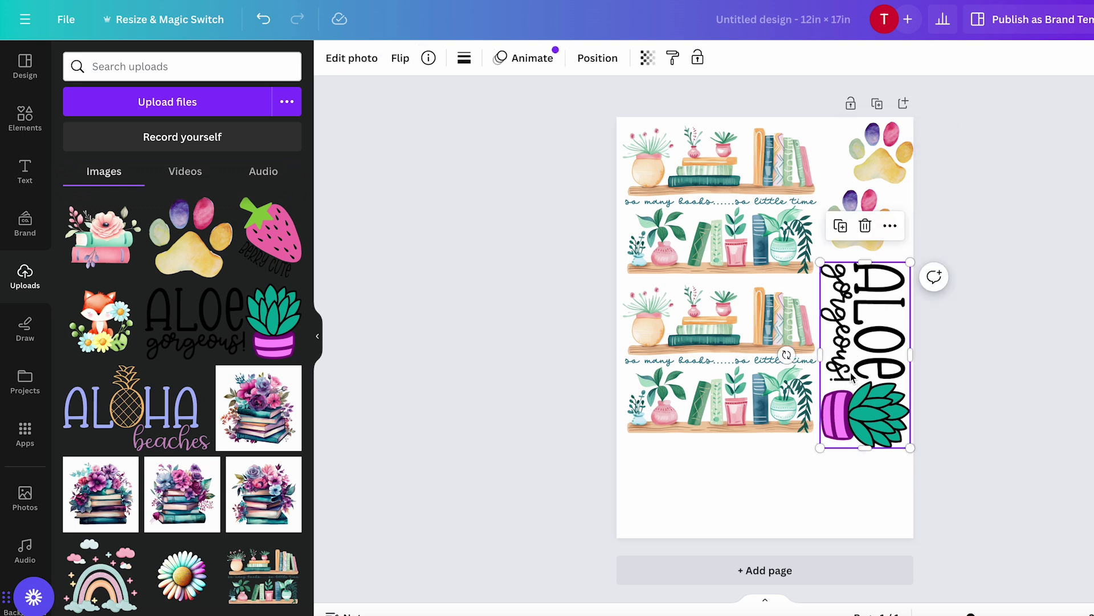
Add the uploaded fox with daisies and crop the empty margins on all four sides of it
left_click(836, 516)
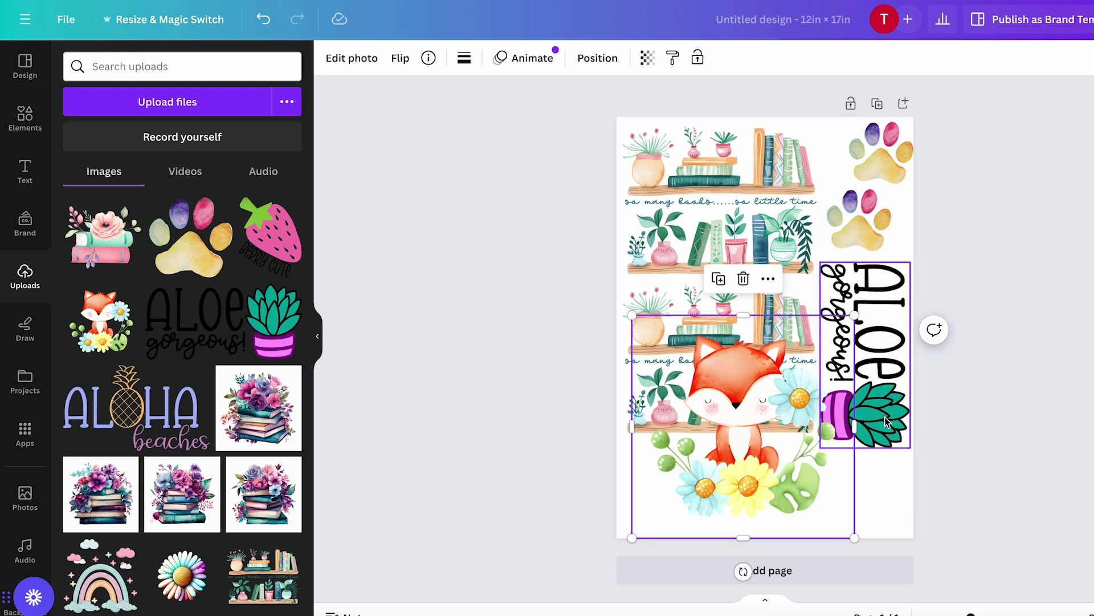
left_click_drag(855, 427, 836, 427)
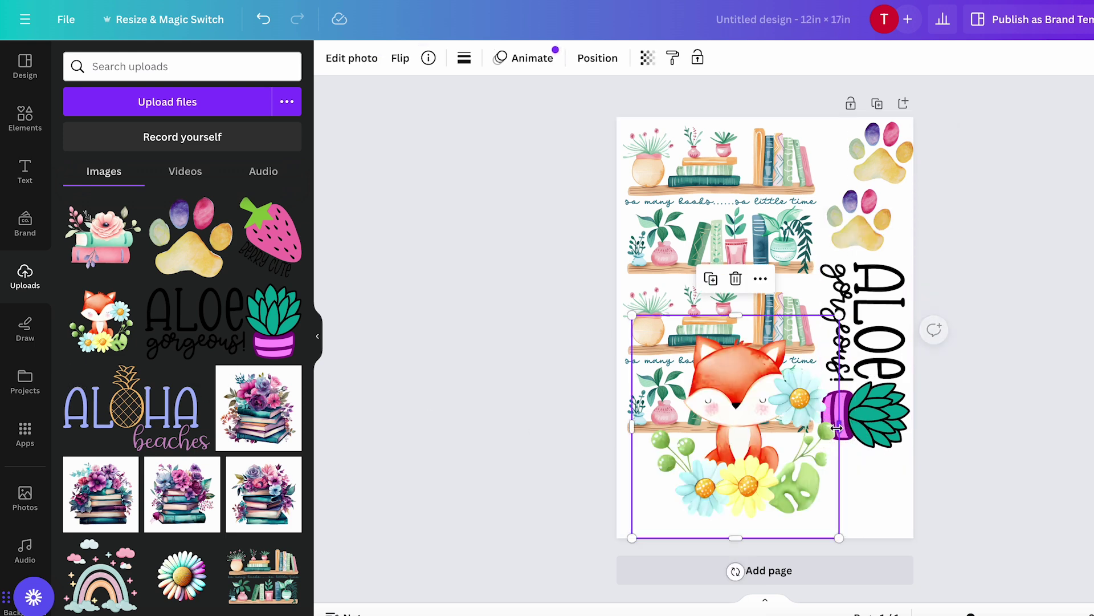
left_click_drag(736, 316, 739, 334)
left_click_drag(631, 438, 646, 437)
left_click_drag(742, 537, 742, 520)
Shrink the cropped fox to fit the page's lower-left corner under the bookshelves and place a duplicate directly beside it
left_click_drag(839, 333, 747, 437)
left_click(764, 479)
left_click_drag(719, 472, 696, 480)
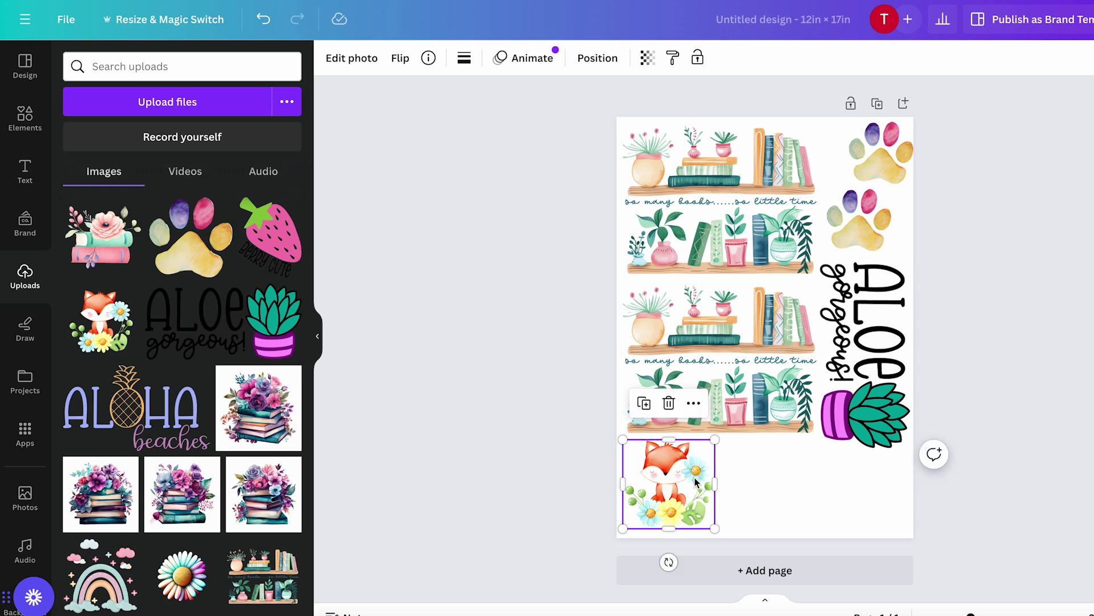
left_click(643, 403)
left_click_drag(684, 488, 777, 492)
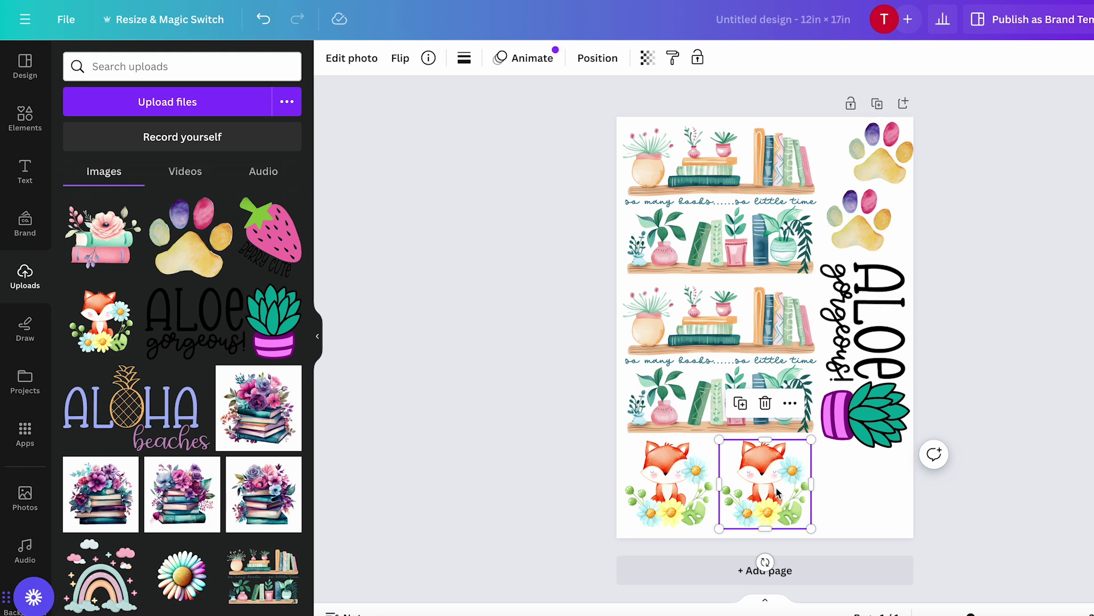
Add the "Berry Cute" strawberry to the page's lower-right corner and rotate it counterclockwise until its text is roughly level
left_click_drag(270, 234, 840, 480)
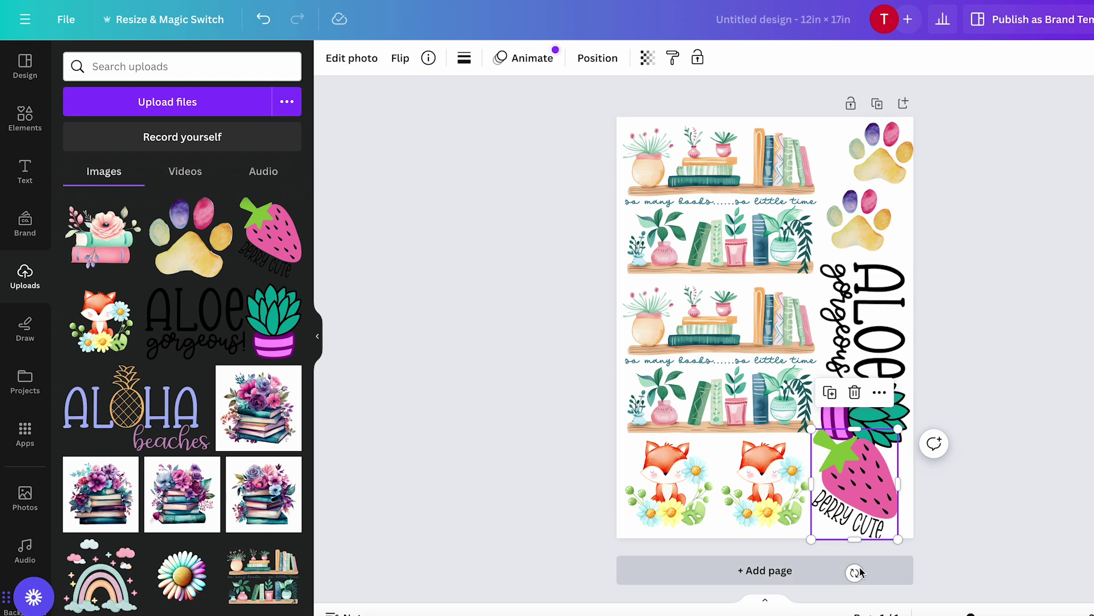
left_click_drag(856, 571, 881, 563)
left_click_drag(853, 466, 854, 473)
left_click(1008, 450)
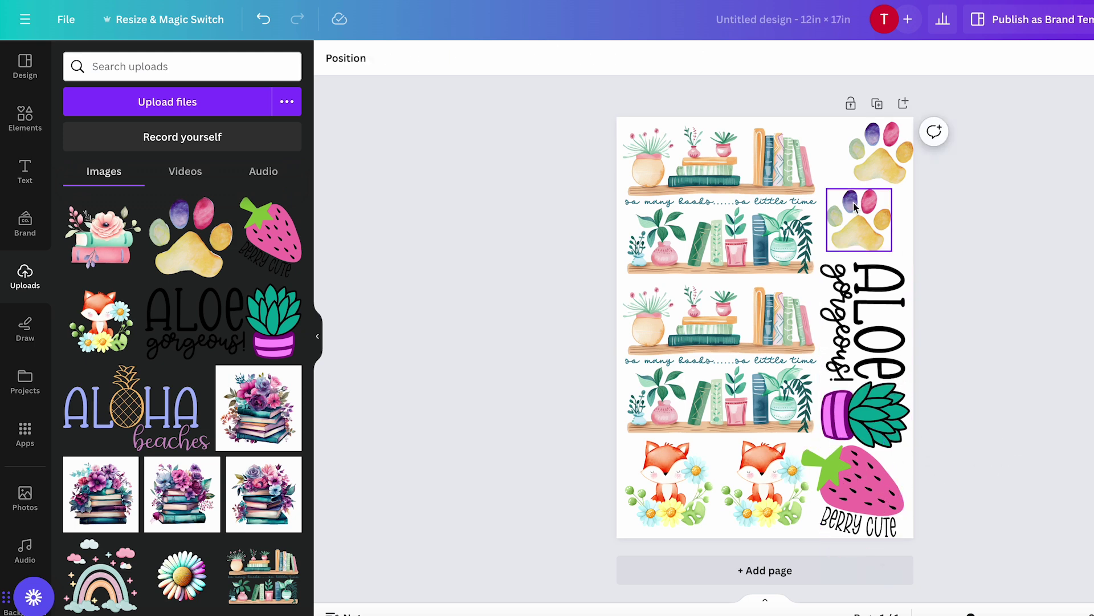
Nudge the lower bookshelf image up and shift both foxes slightly left, lowering the second one a little for more spacing
left_click(734, 318)
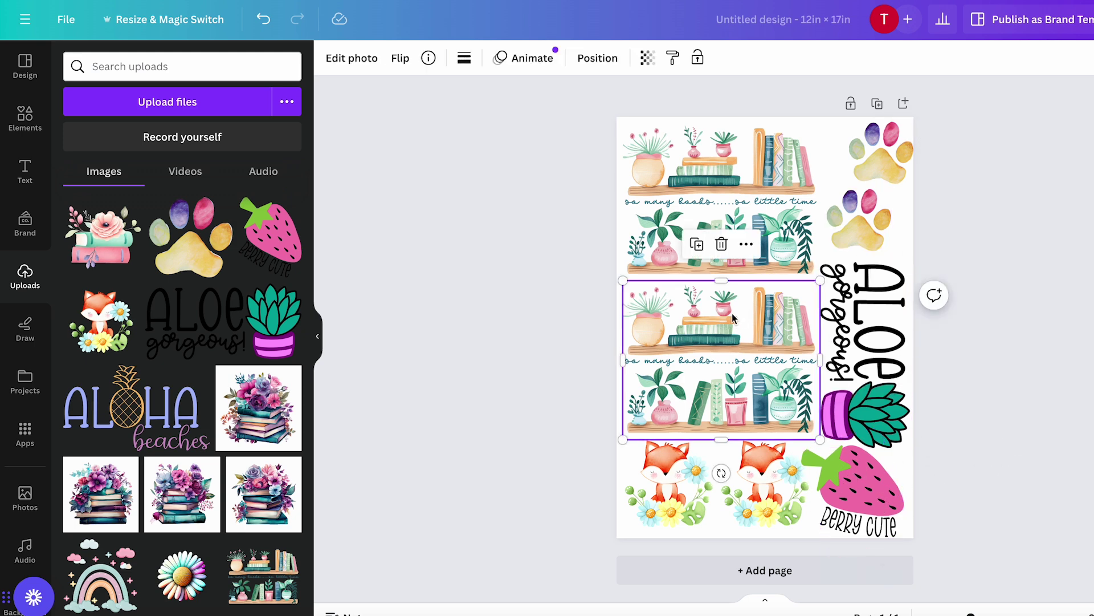
left_click_drag(734, 318, 735, 315)
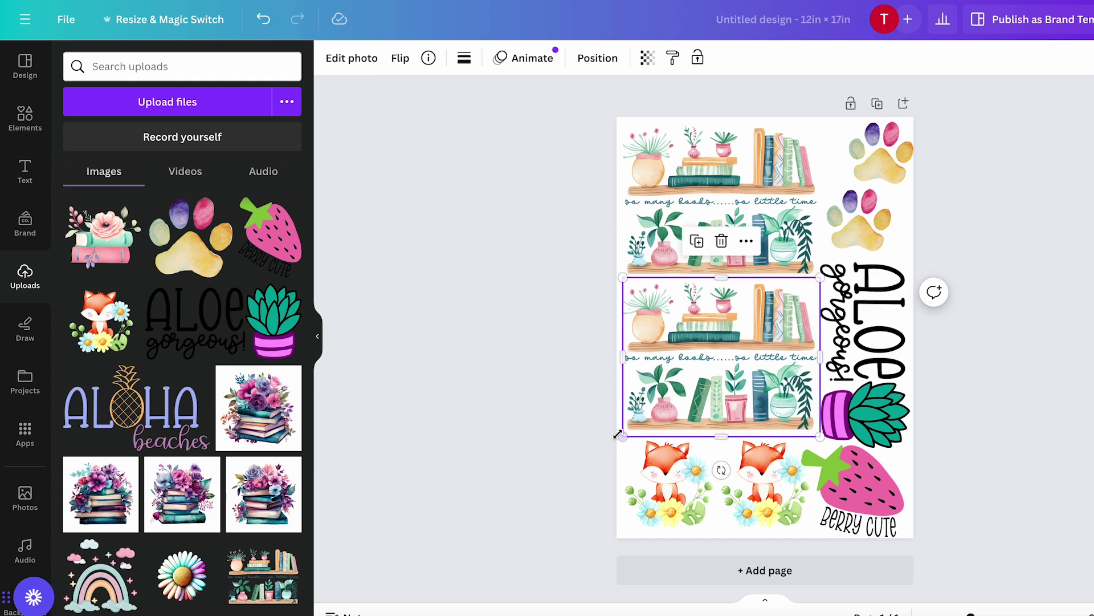
left_click(663, 476)
left_click_drag(663, 476, 661, 475)
left_click_drag(755, 492, 753, 497)
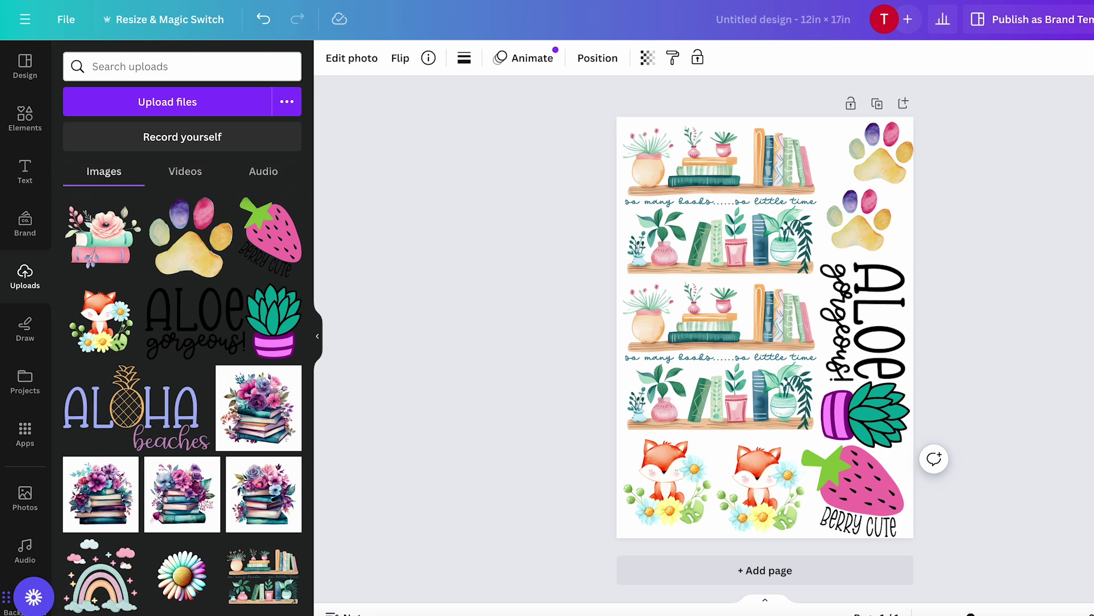
Shift the "Berry Cute" strawberry slightly right, away from the second fox
left_click(867, 496)
key("ctrl+z")
key("ctrl+z")
key("ctrl+z")
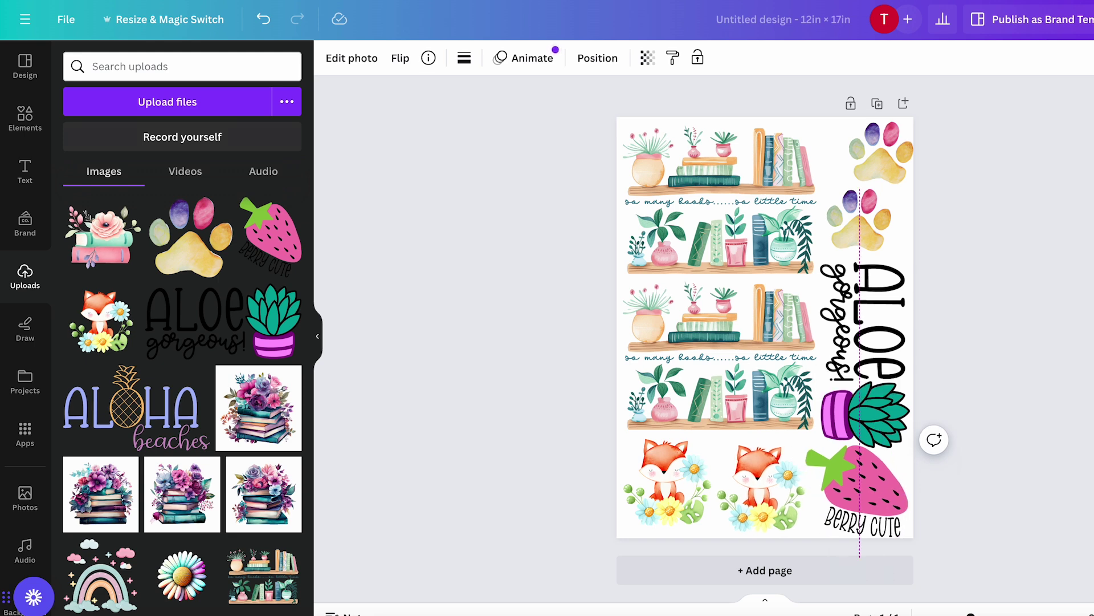
key("ctrl+y")
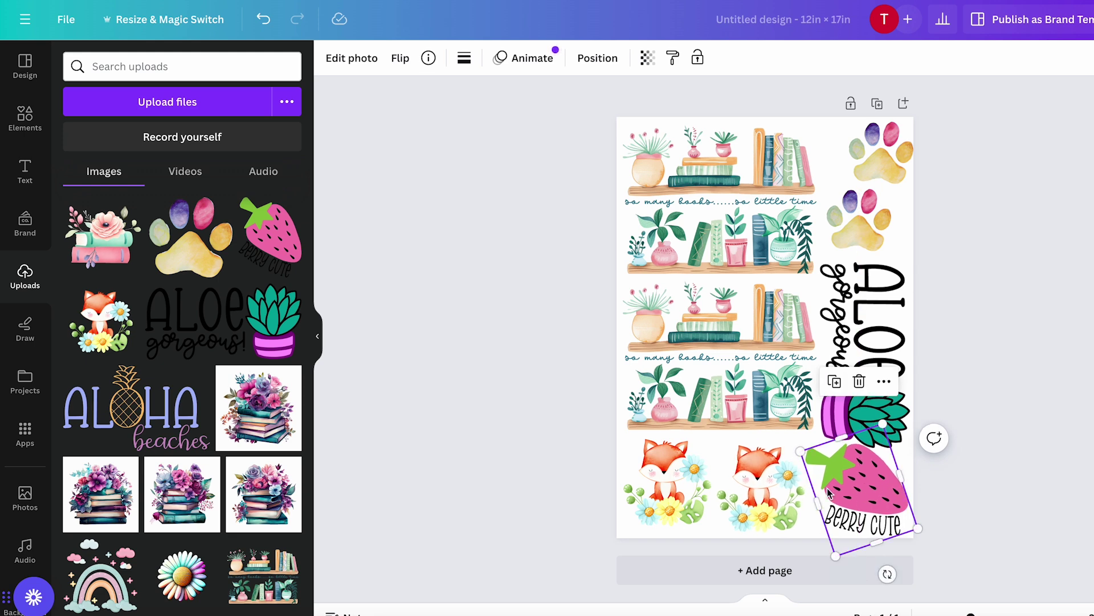
Shrink the strawberry design slightly and adjust its height to fit between the aloe plant and the page's bottom edge
left_click_drag(882, 422, 881, 434)
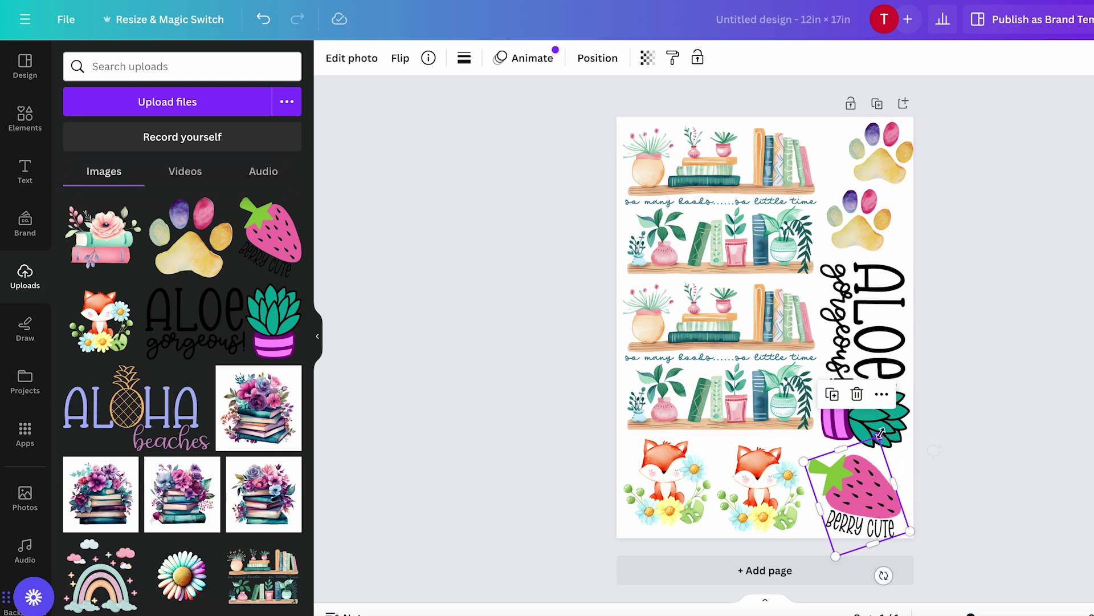
left_click(855, 507)
key("ctrl+z")
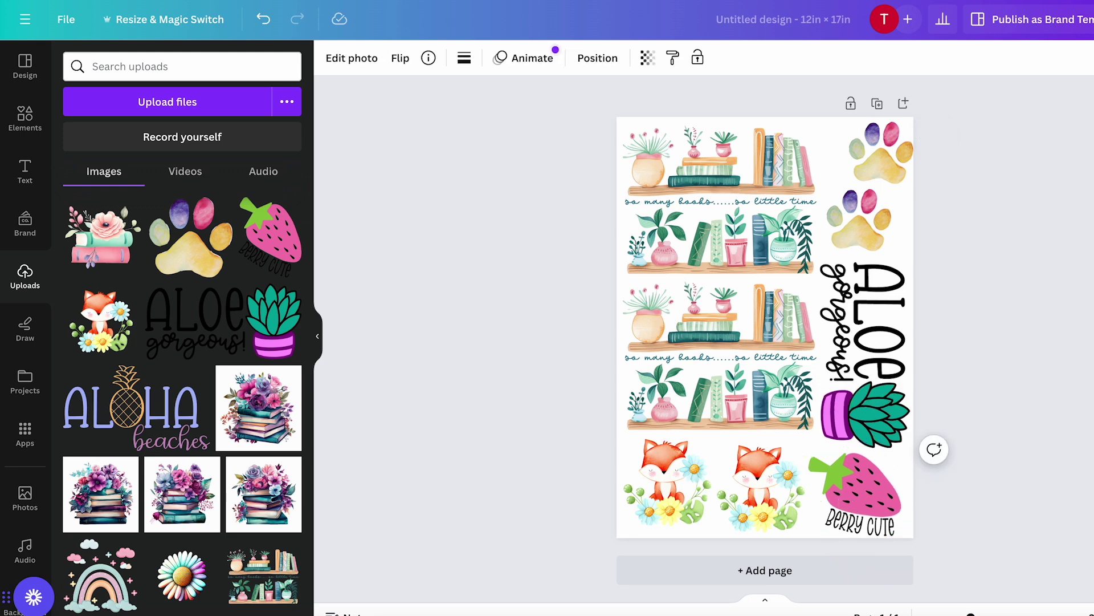
key("ctrl+y")
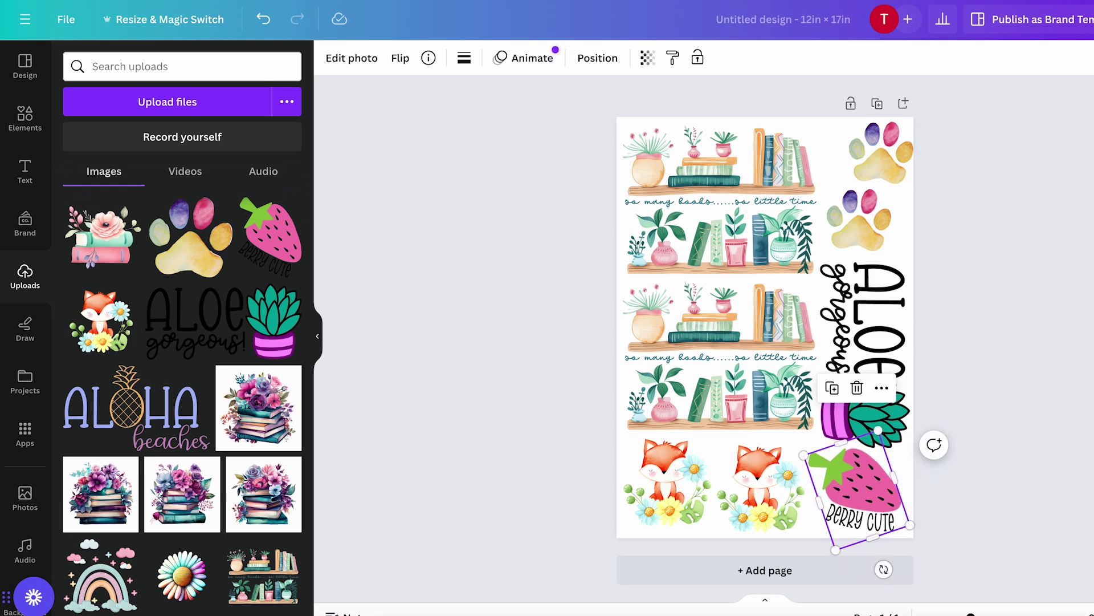
key("ctrl+z")
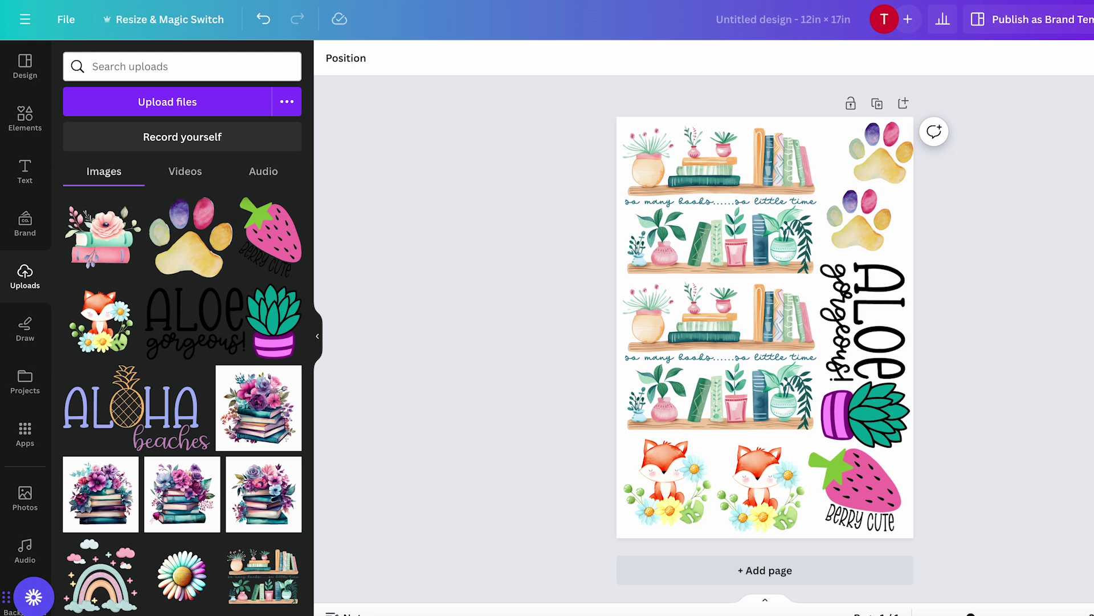
Name the design "example gang sheet"
left_click(771, 12)
type("exam")
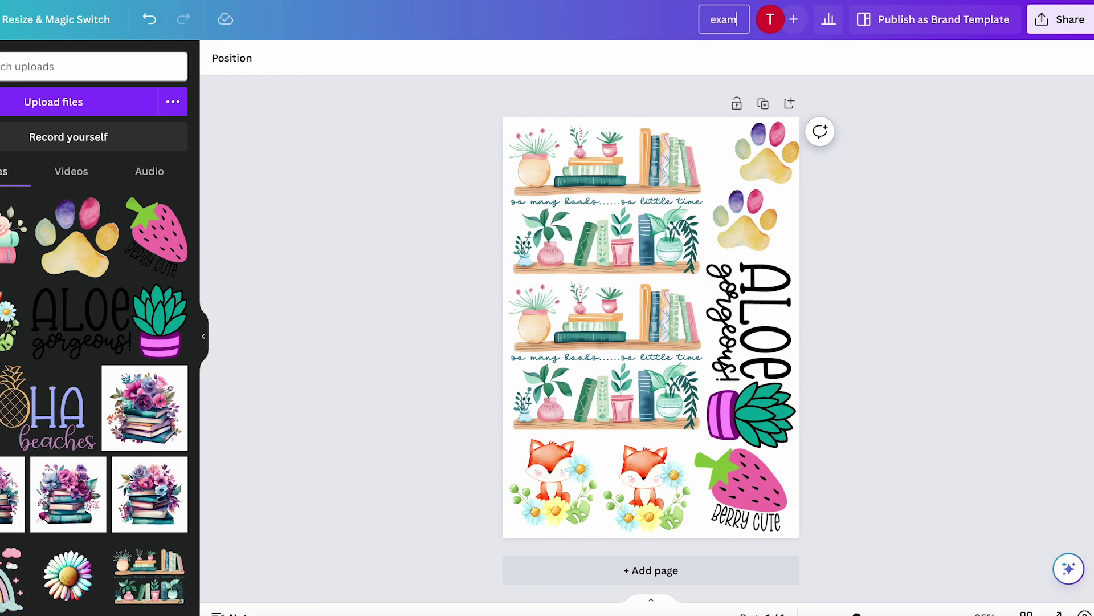
type("ple gang sheet")
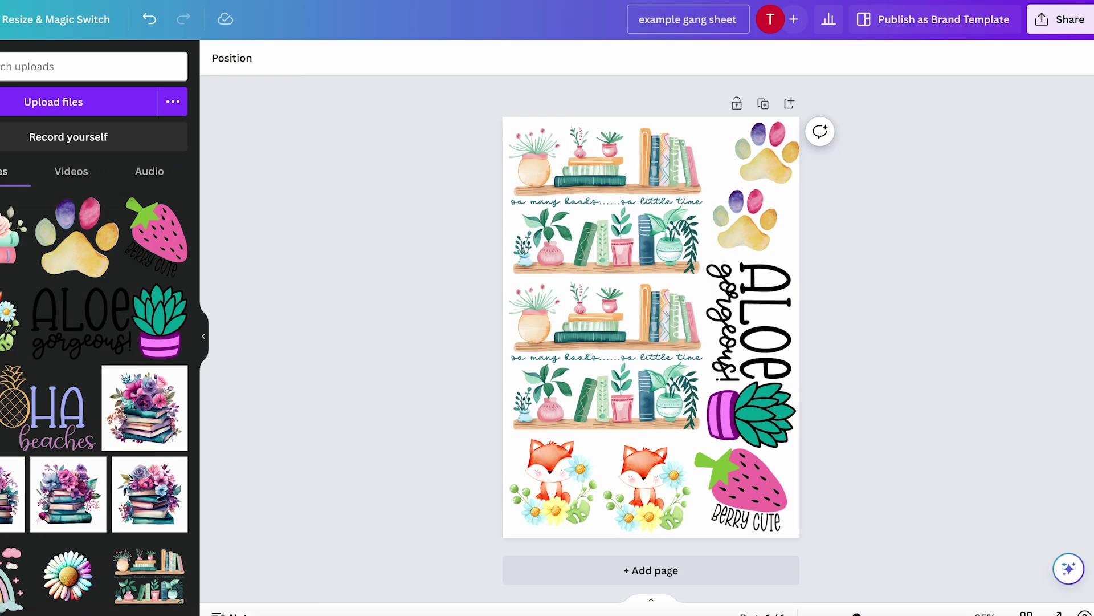
key("Return")
Download the gang sheet as a PDF Print file with the CMYK color profile
left_click(1039, 30)
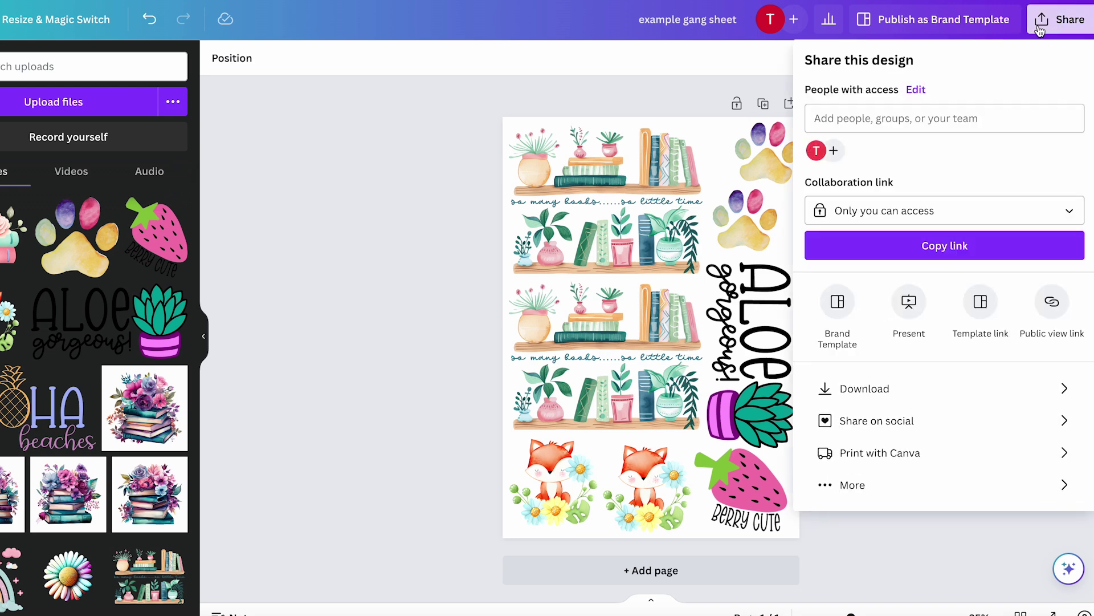
left_click(1013, 383)
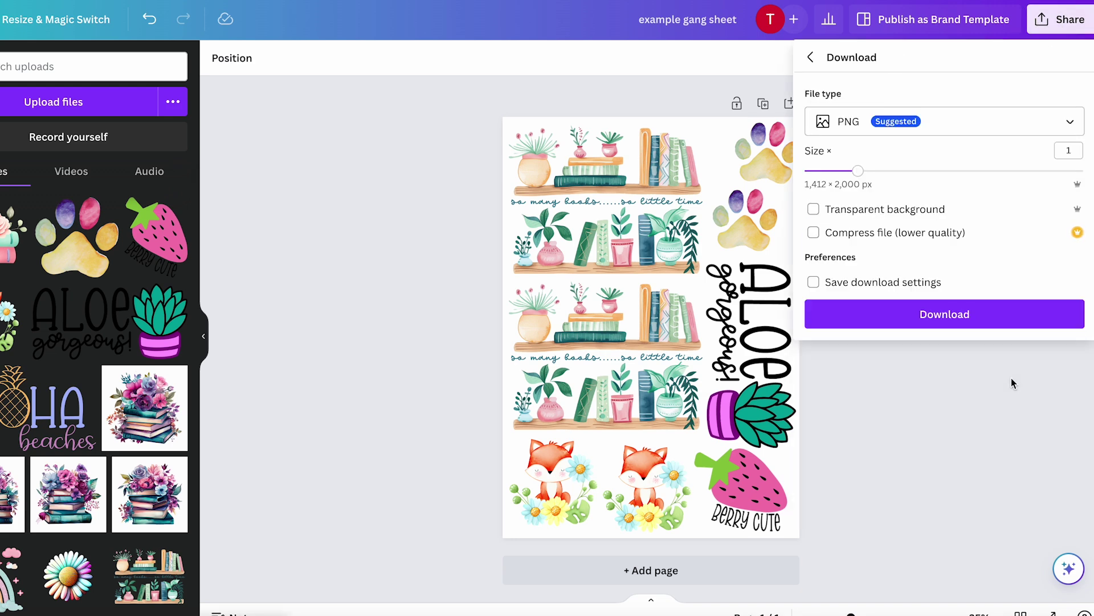
left_click(985, 124)
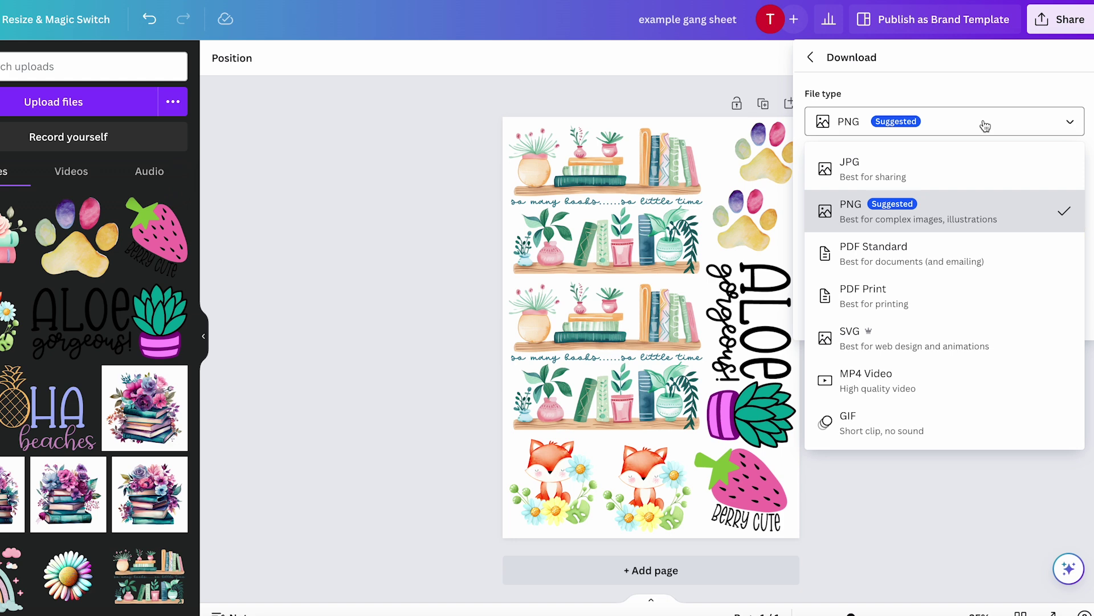
left_click(905, 295)
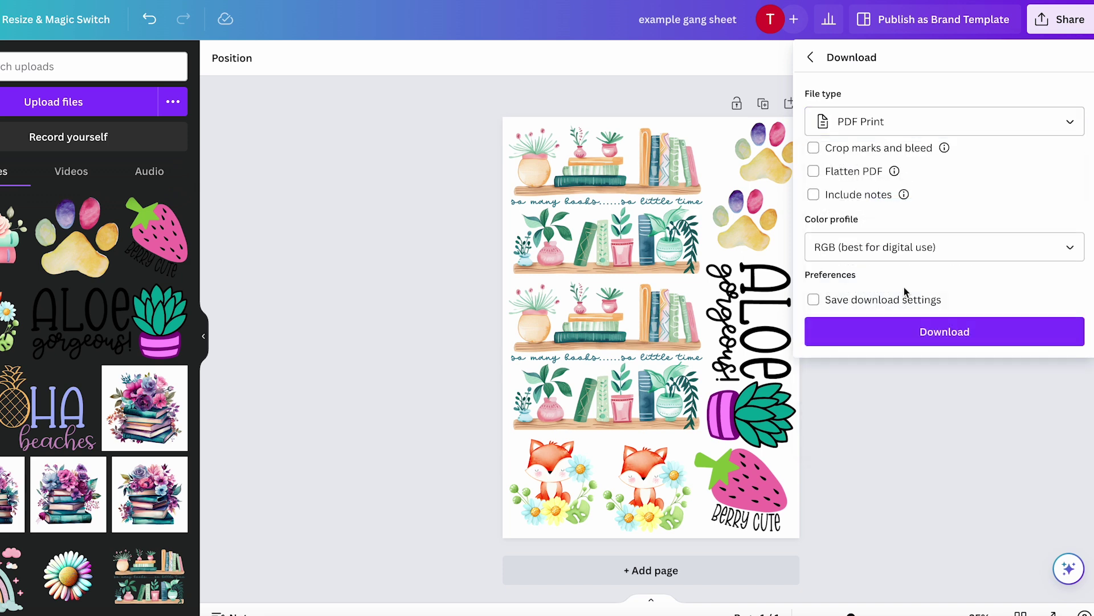
left_click(923, 251)
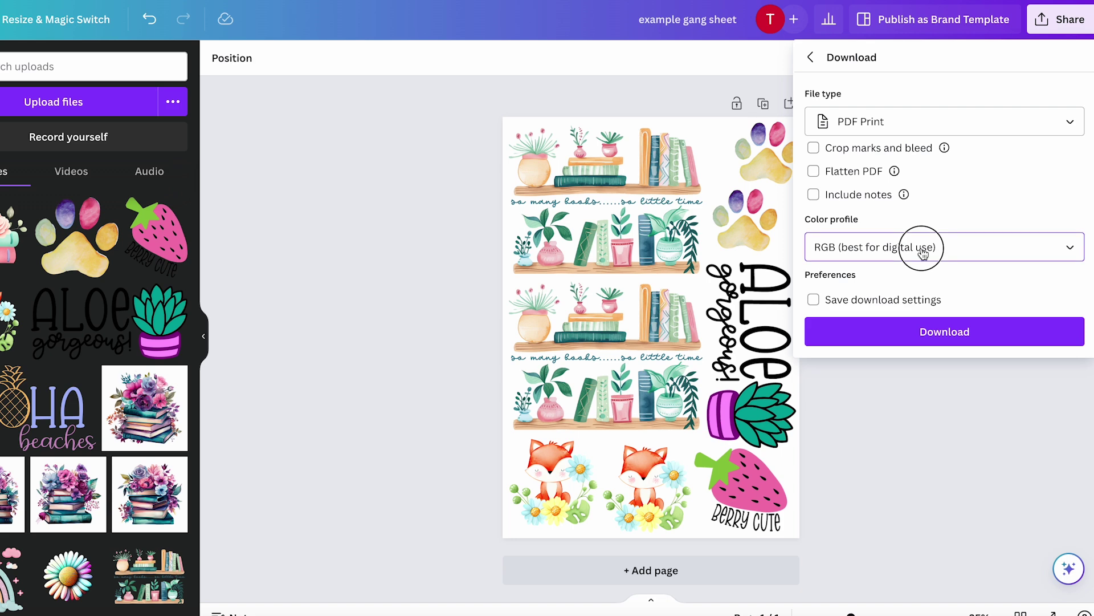
left_click(896, 318)
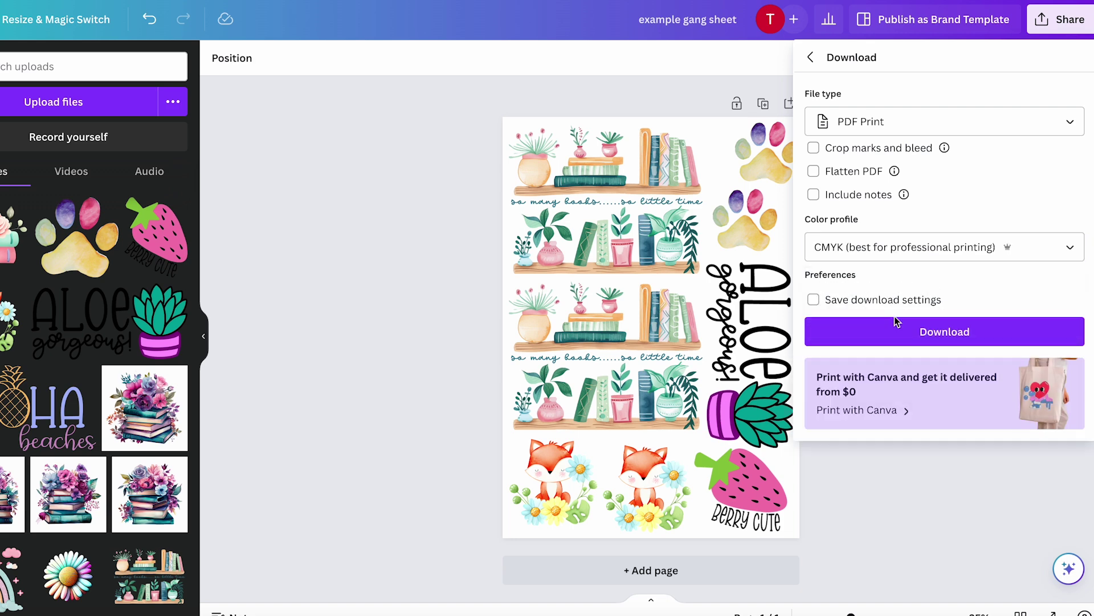
left_click(938, 334)
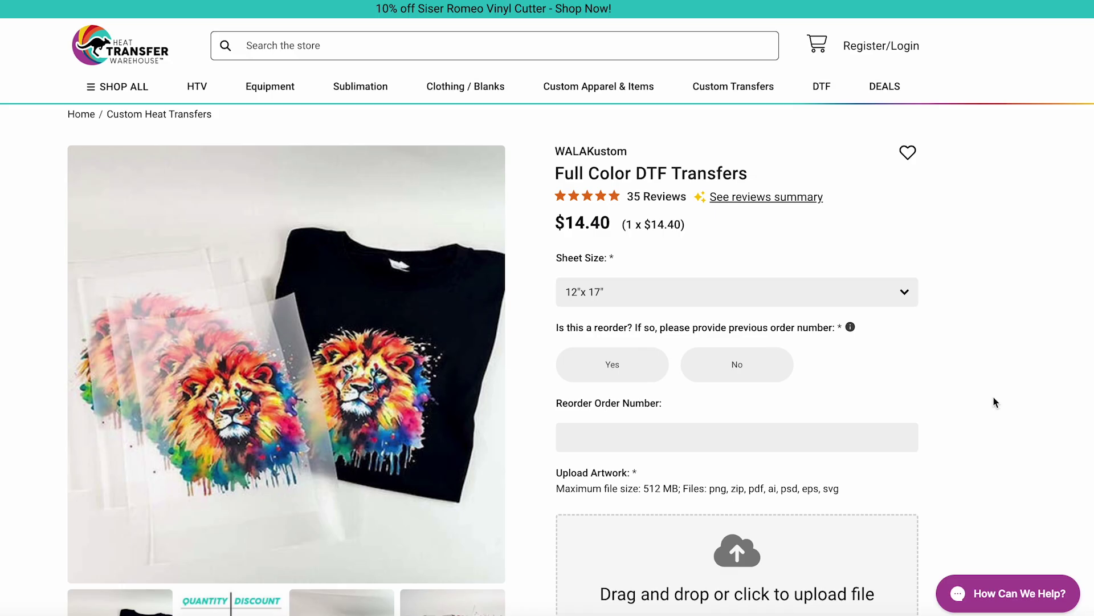
On Heat Transfer Warehouse's Full Color DTF Transfers page, mark the order as not a reorder and upload "example gang sheet.pdf" as the artwork
scroll(993, 398, "down", 1)
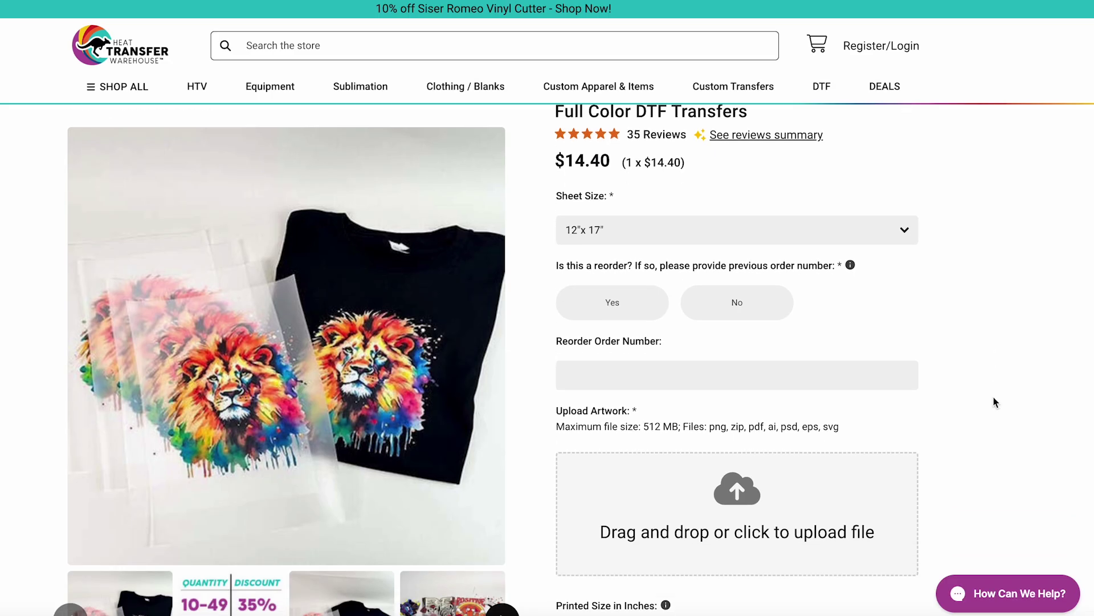
left_click(740, 297)
scroll(726, 450, "down", 2)
left_click(734, 397)
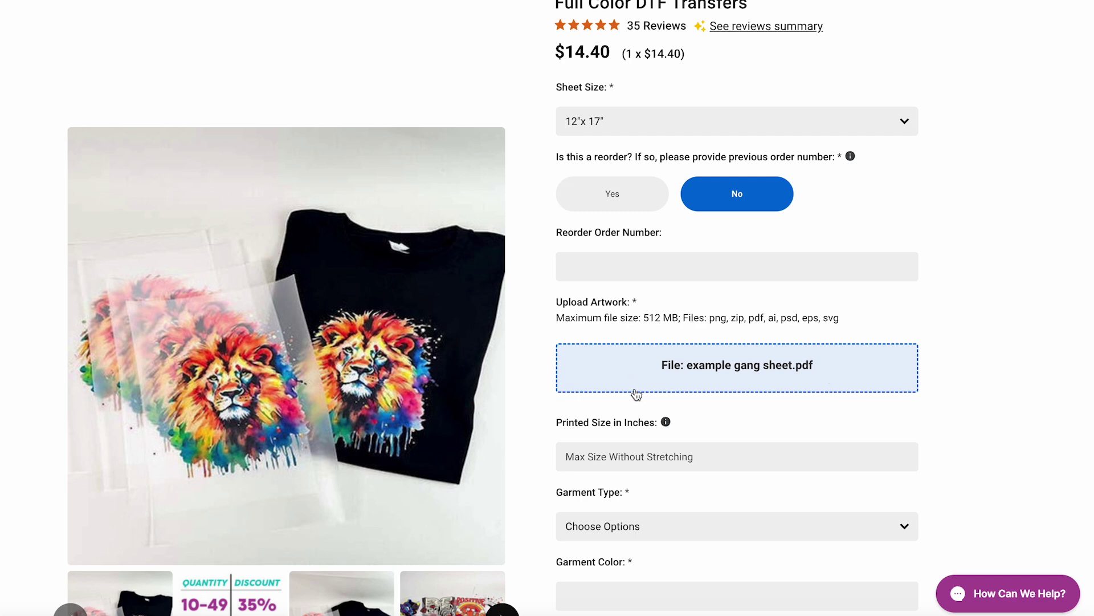
Open the order form's printed size in inches for entry
left_click(647, 462)
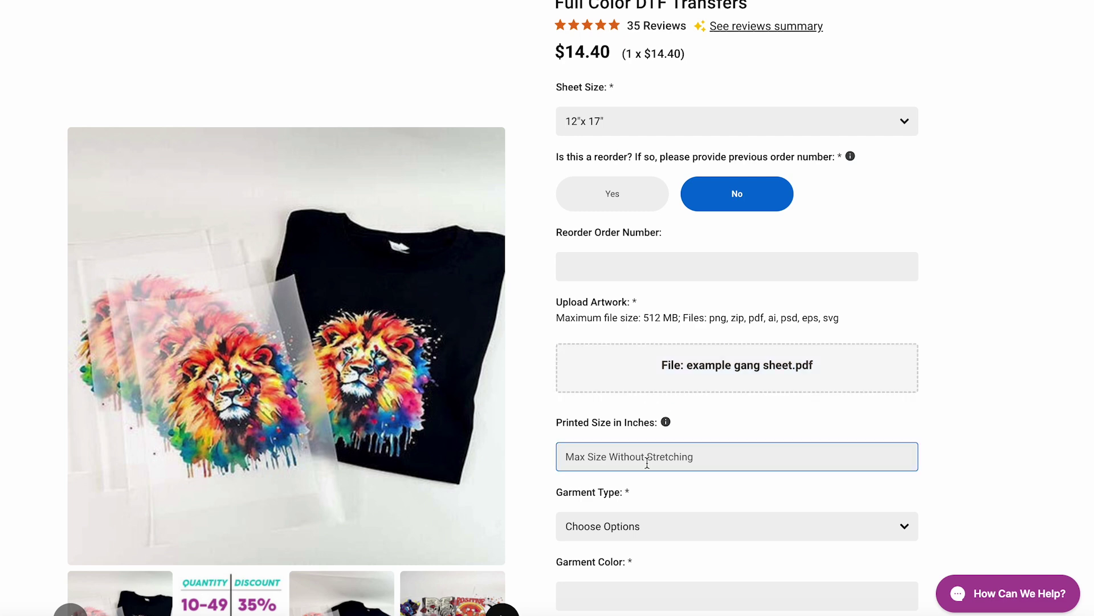